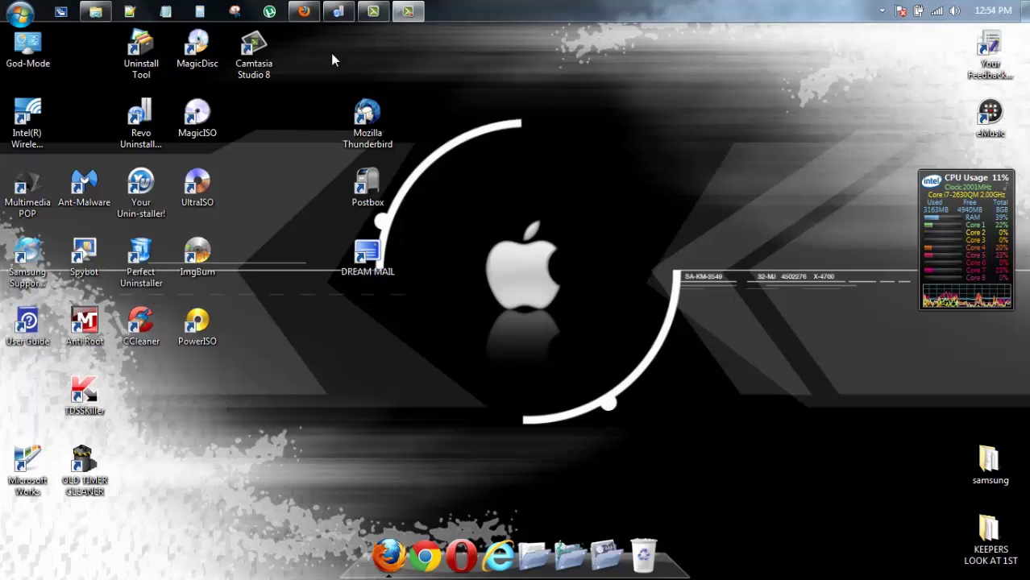
Review the SUPERAntiSpyware Version 5.6 announcement in Firefox, then minimize the browser
left_click(304, 11)
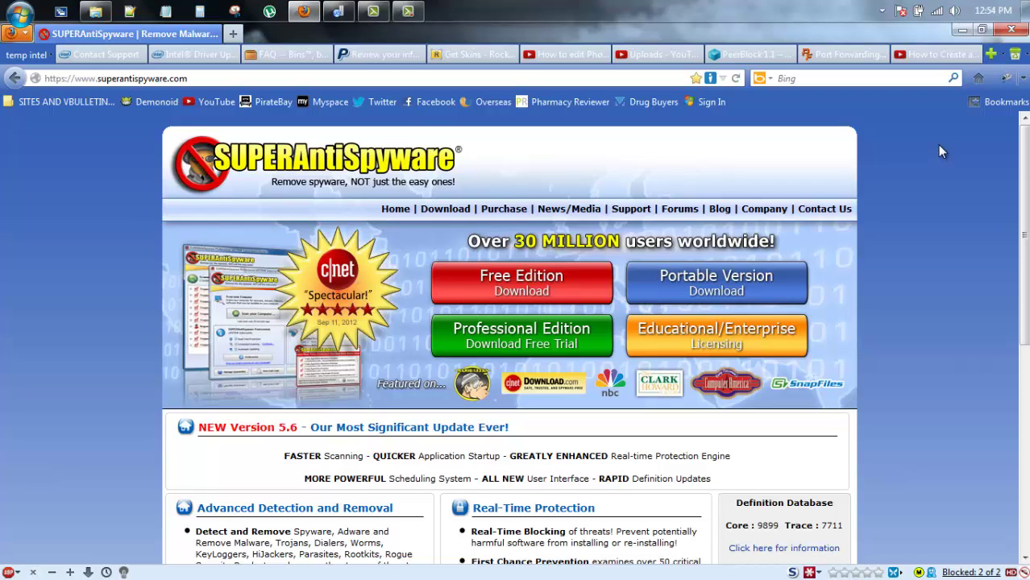
left_click(959, 32)
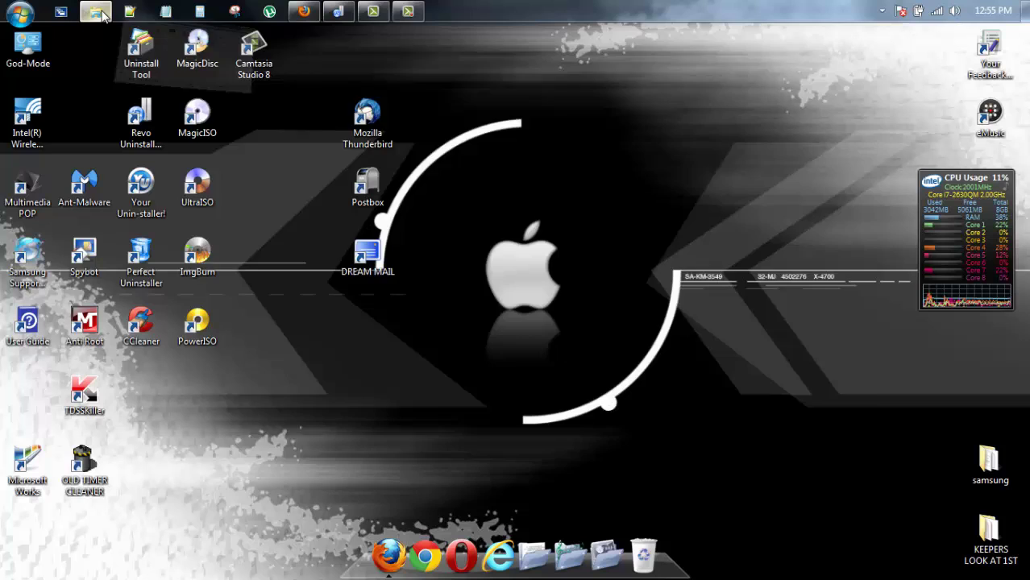
Run the SUPERAntiSpywarePro installer from samsung > New folder > antispyware > Your Software as administrator
left_click(220, 92)
double_click(403, 161)
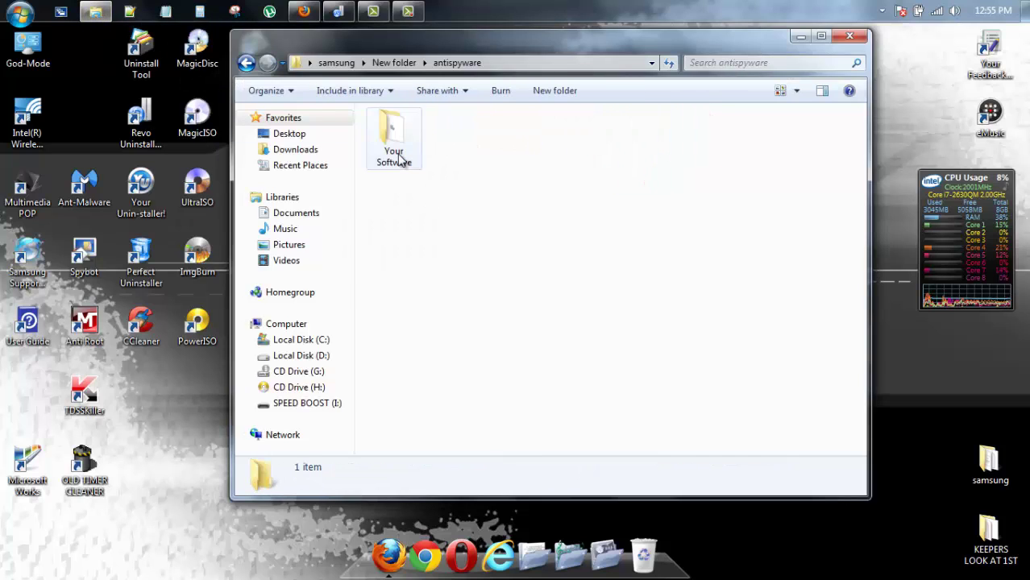
double_click(407, 165)
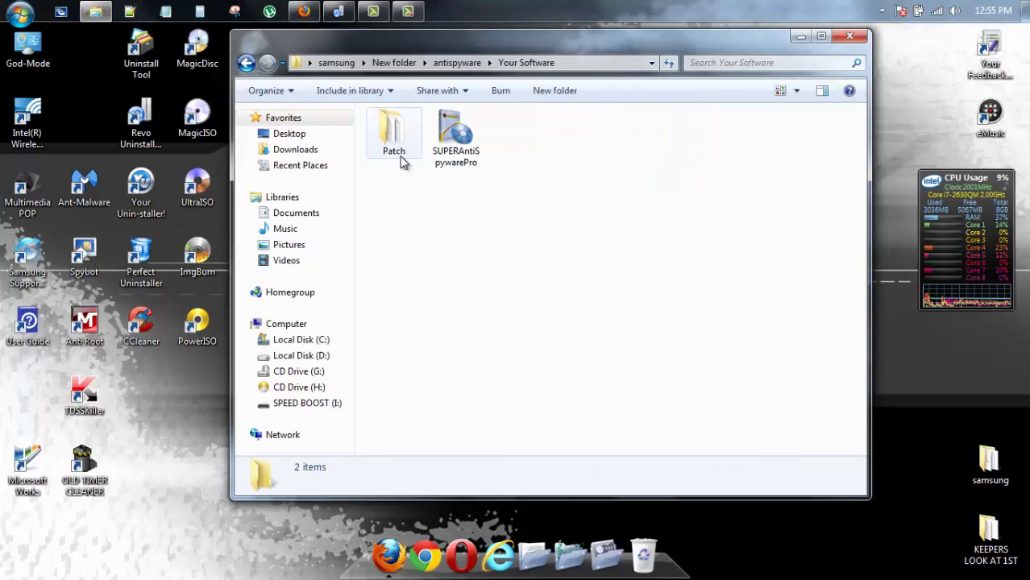
left_click(450, 156)
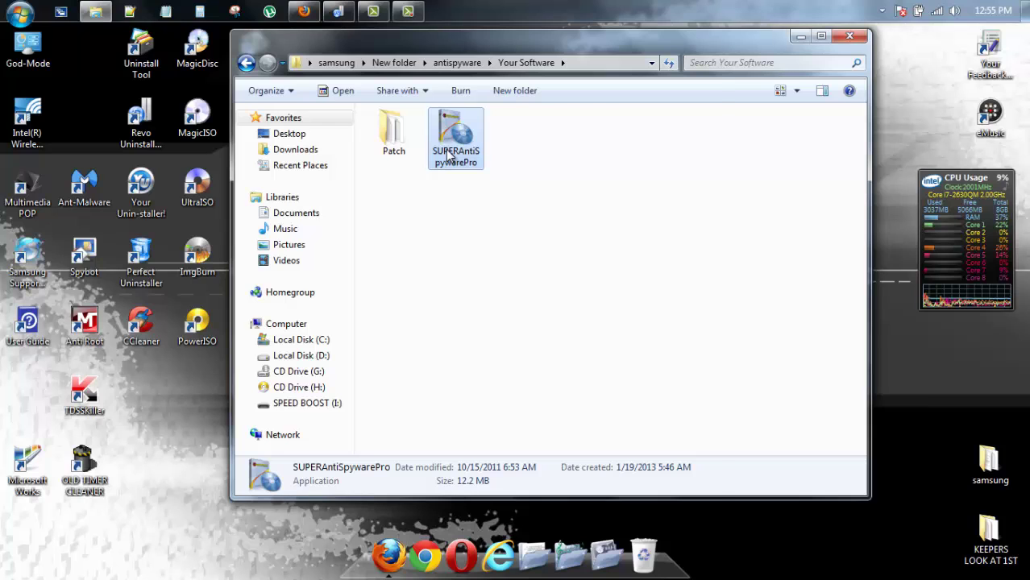
right_click(450, 156)
left_click(492, 106)
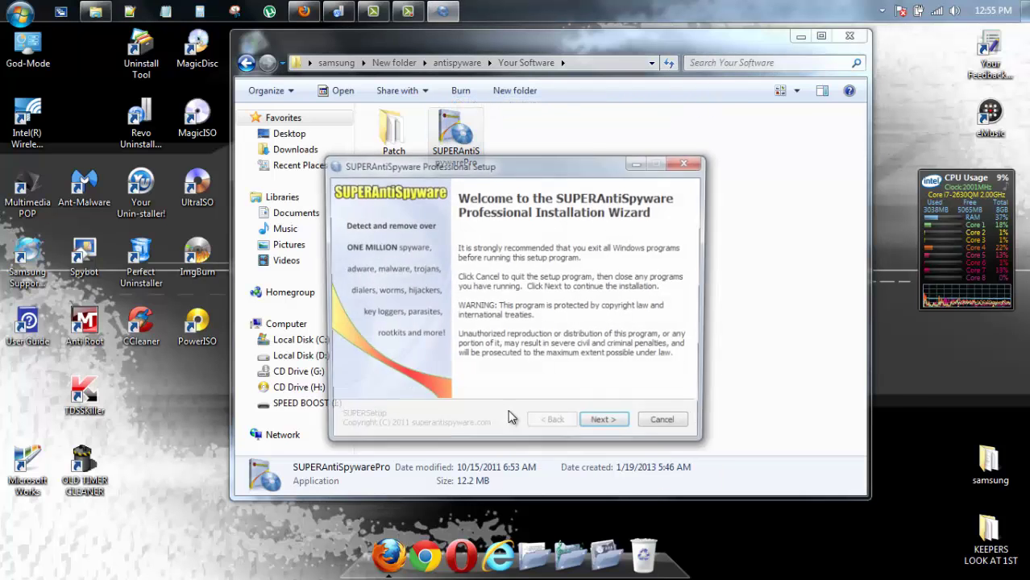
Install into the default folder with definition-update and automatic-update checks unchecked, then close the wizard
left_click(606, 425)
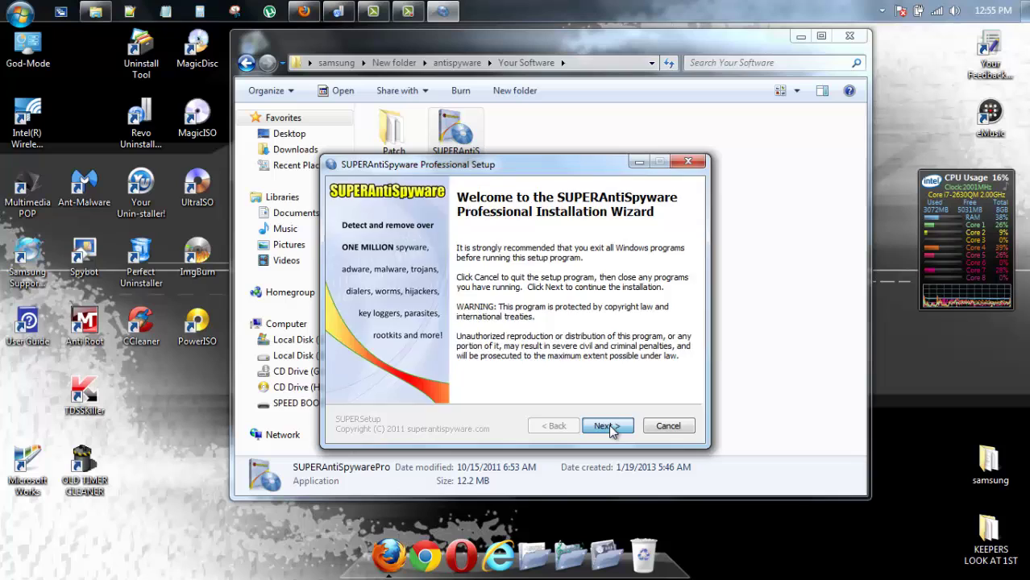
left_click(609, 426)
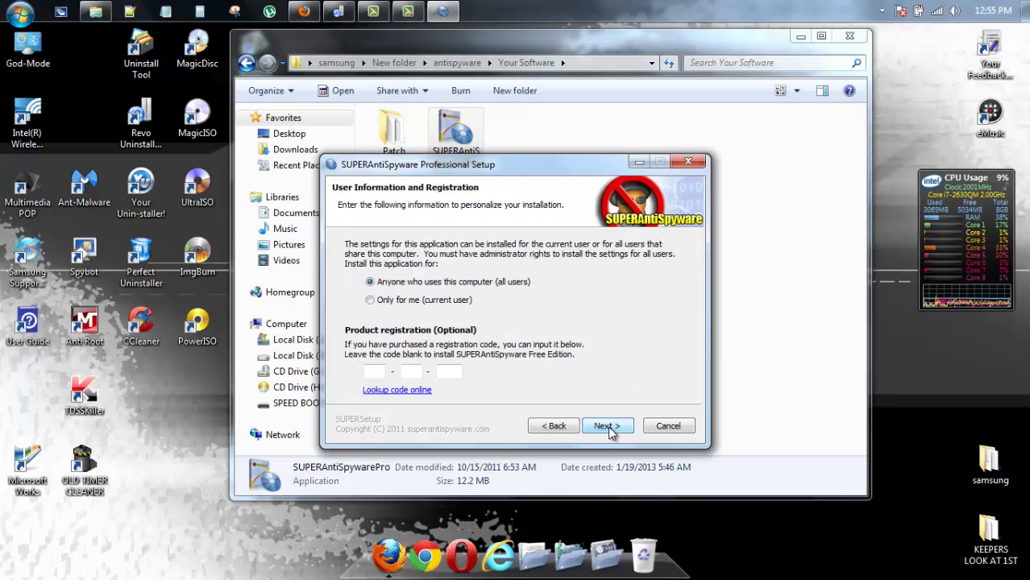
left_click(609, 426)
left_click(609, 426)
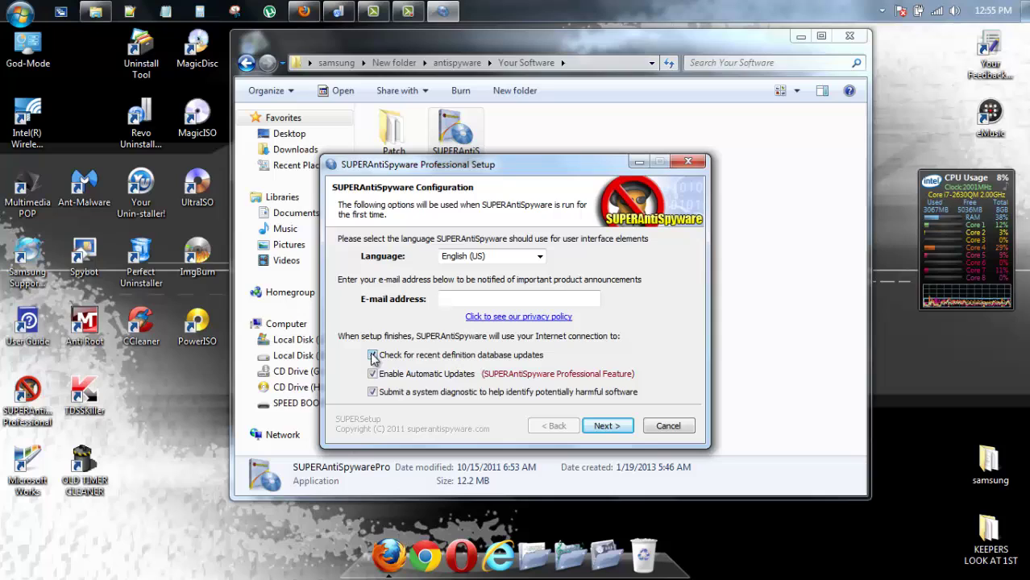
left_click(372, 355)
left_click(372, 374)
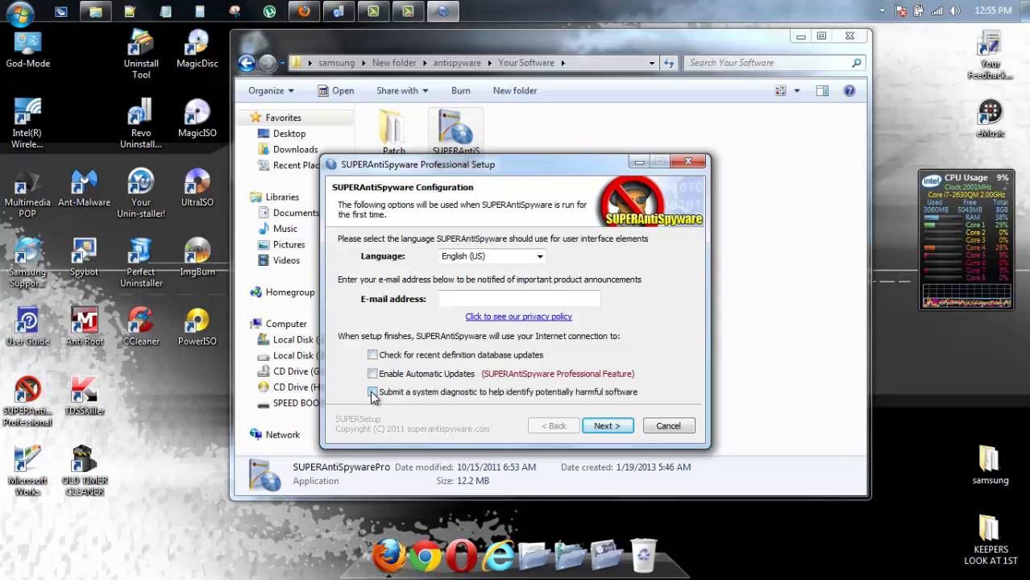
left_click(603, 428)
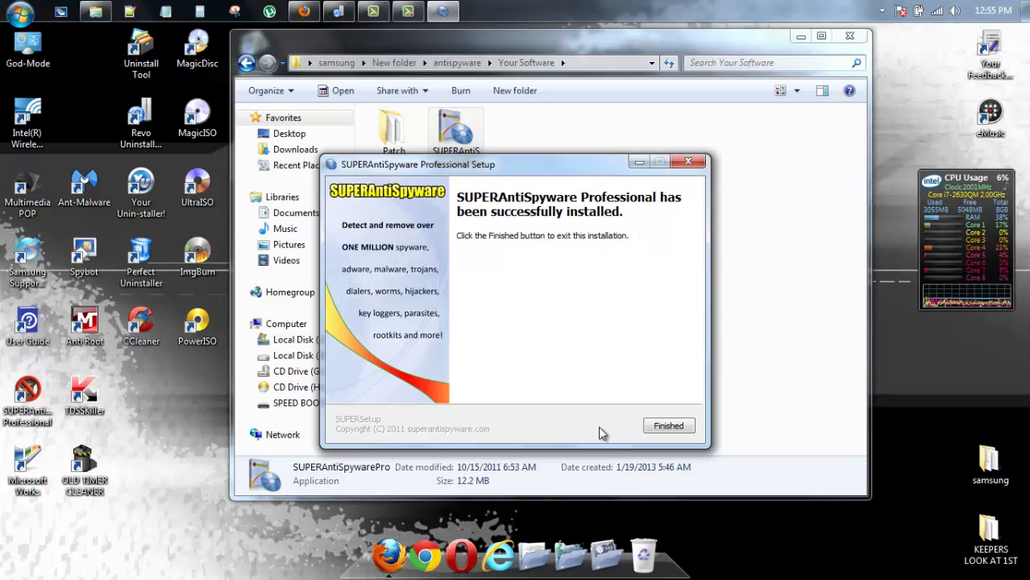
left_click(672, 428)
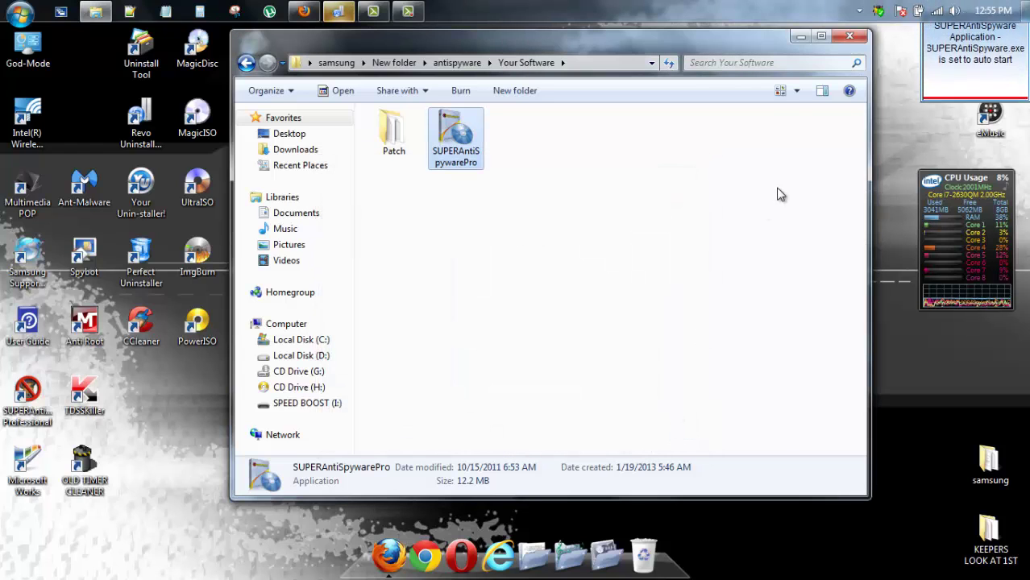
Open the Patch folder and select the SUPERAntiSpywarePro.x64.Fix registry file
left_click(858, 12)
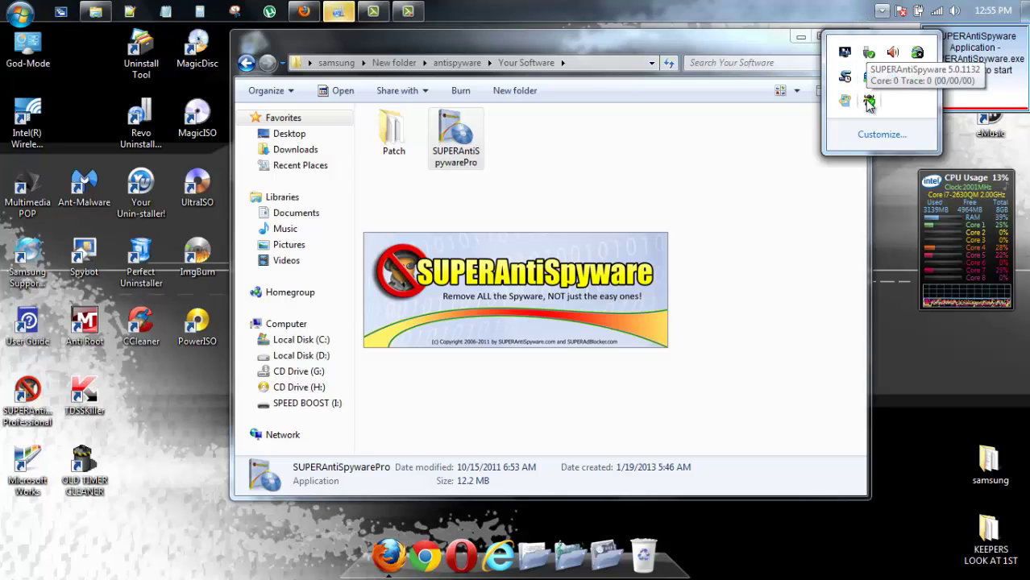
left_click(735, 151)
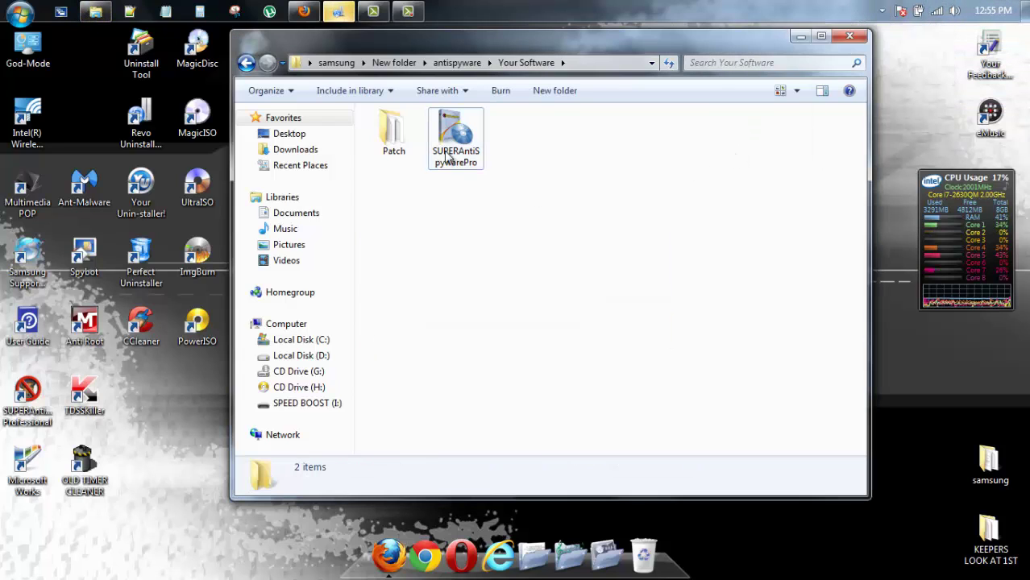
left_click(389, 131)
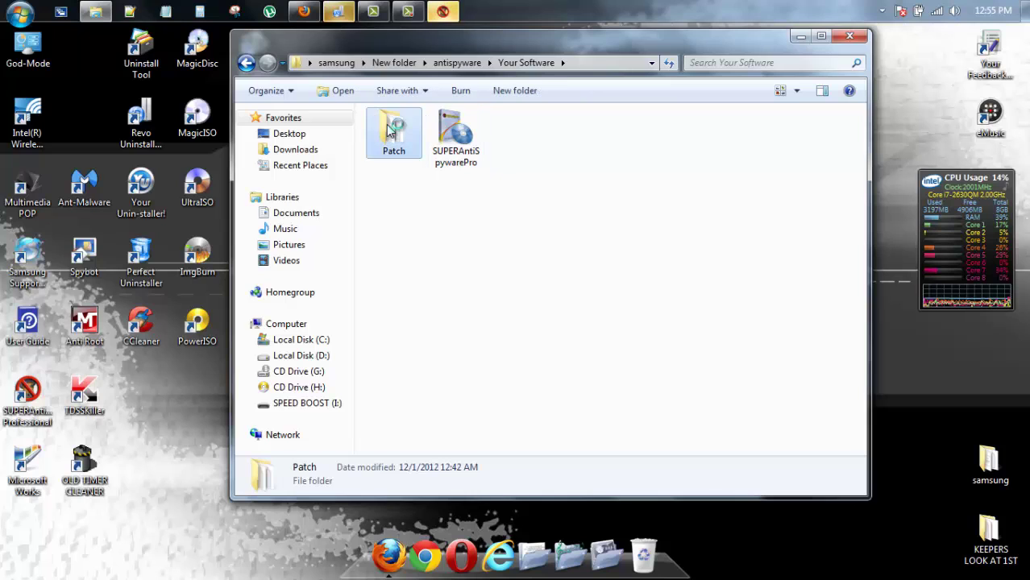
double_click(389, 132)
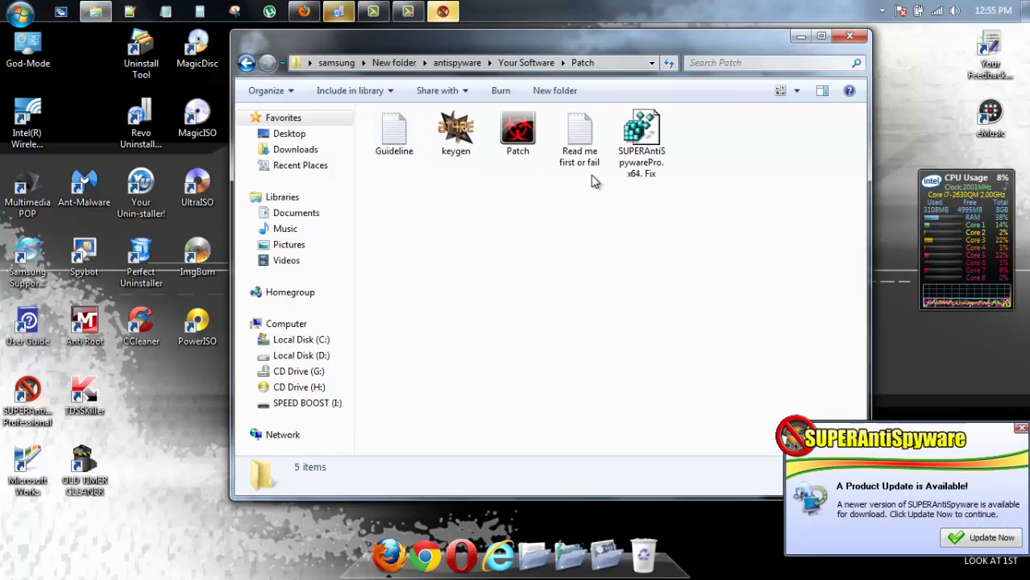
left_click(638, 159)
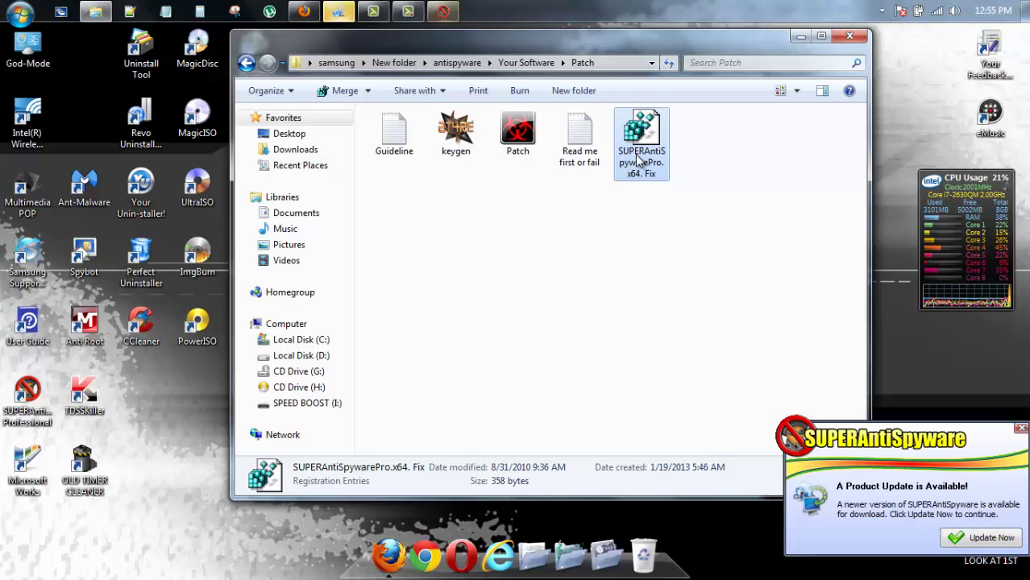
Merge SUPERAntiSpywarePro.x64.Fix.reg into the registry and acknowledge the success message
left_click(443, 12)
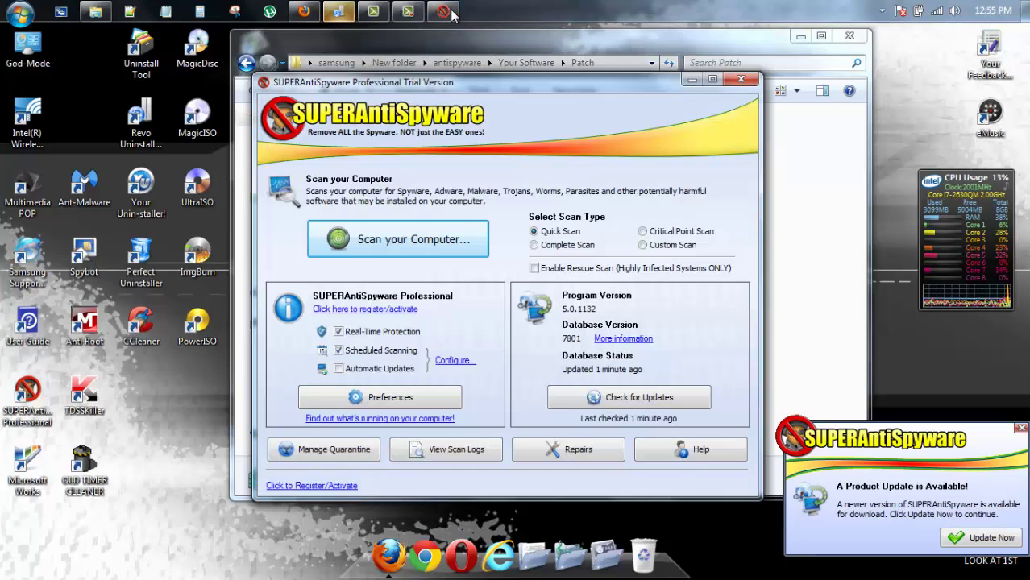
left_click(692, 80)
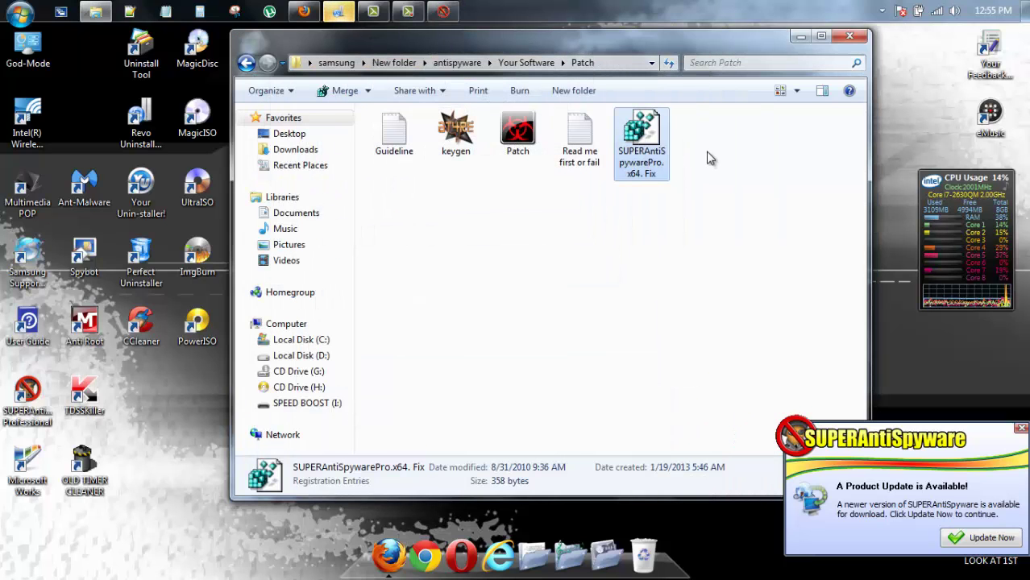
double_click(654, 157)
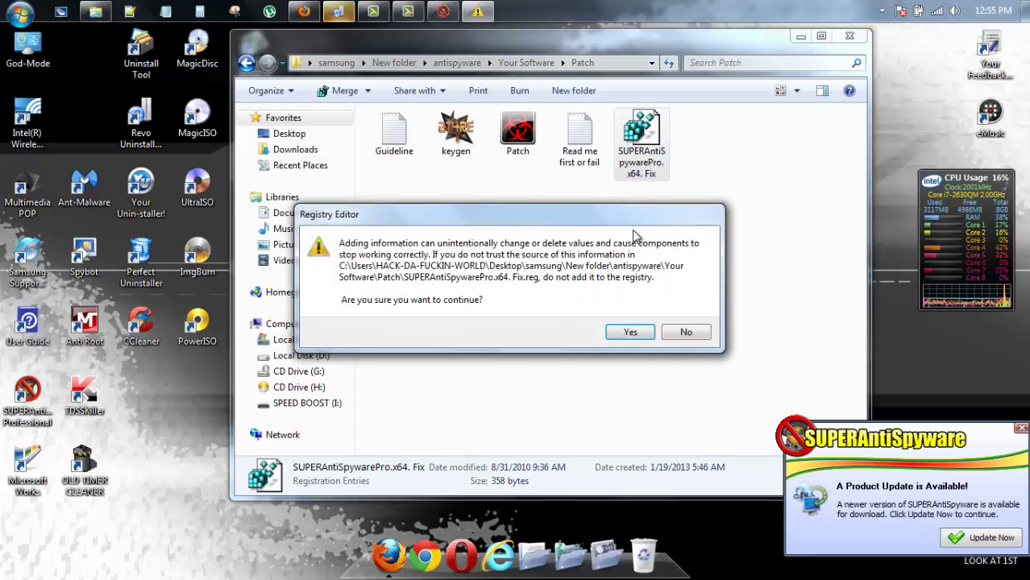
left_click(637, 330)
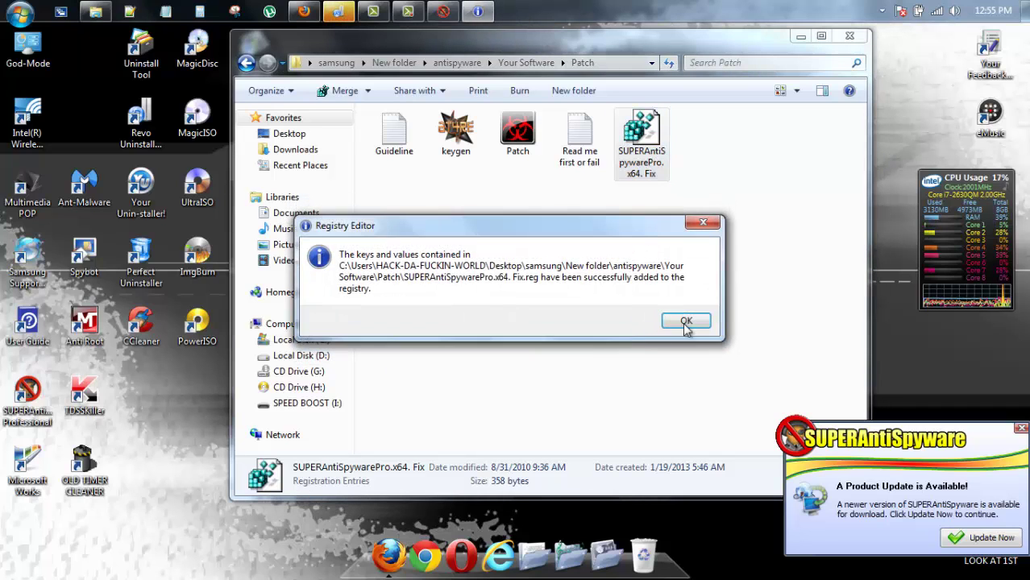
left_click(692, 326)
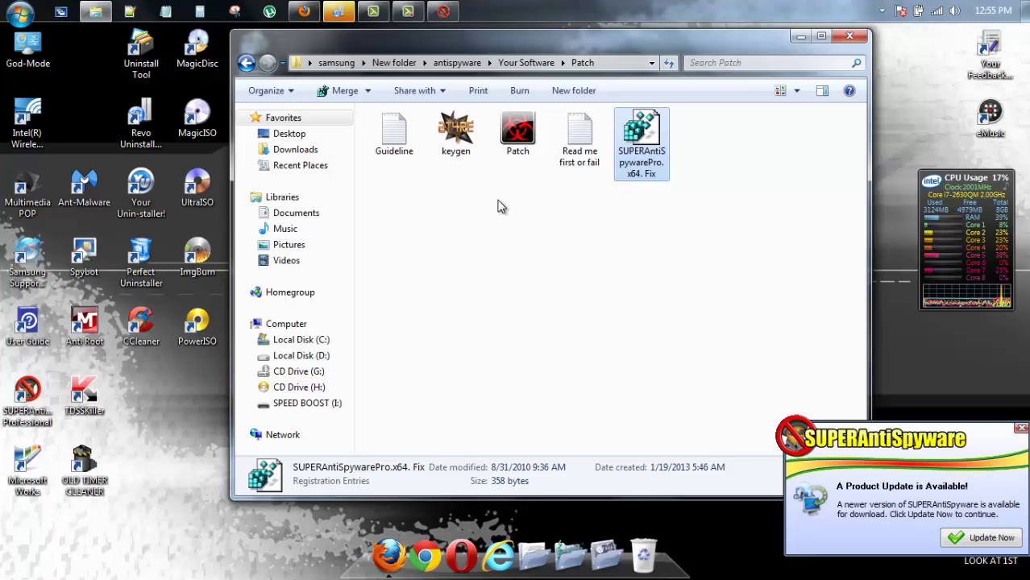
Exit SUPERAntiSpyware from the tray without further prompts, then select the keygen and Patch files
left_click(882, 10)
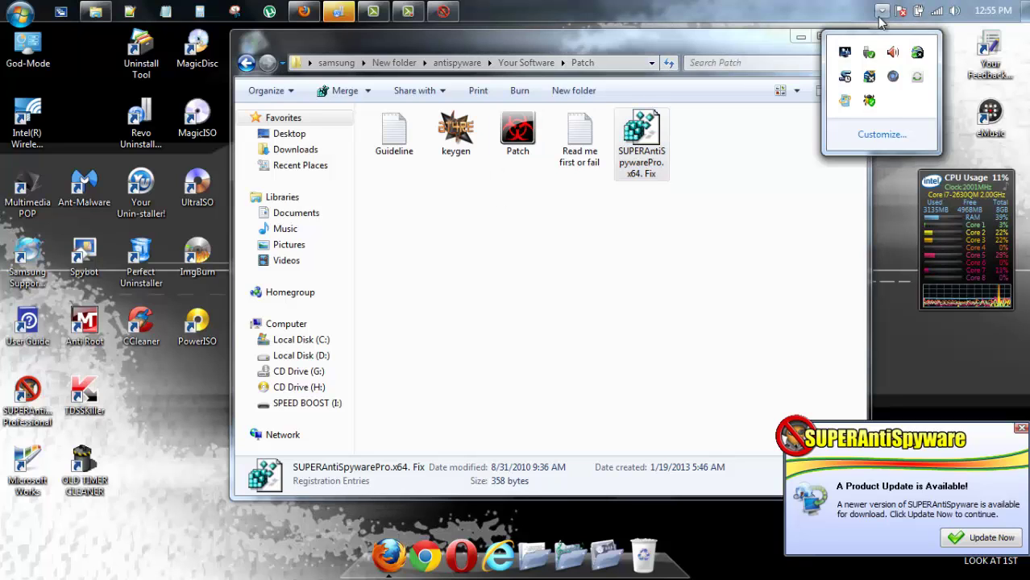
right_click(869, 100)
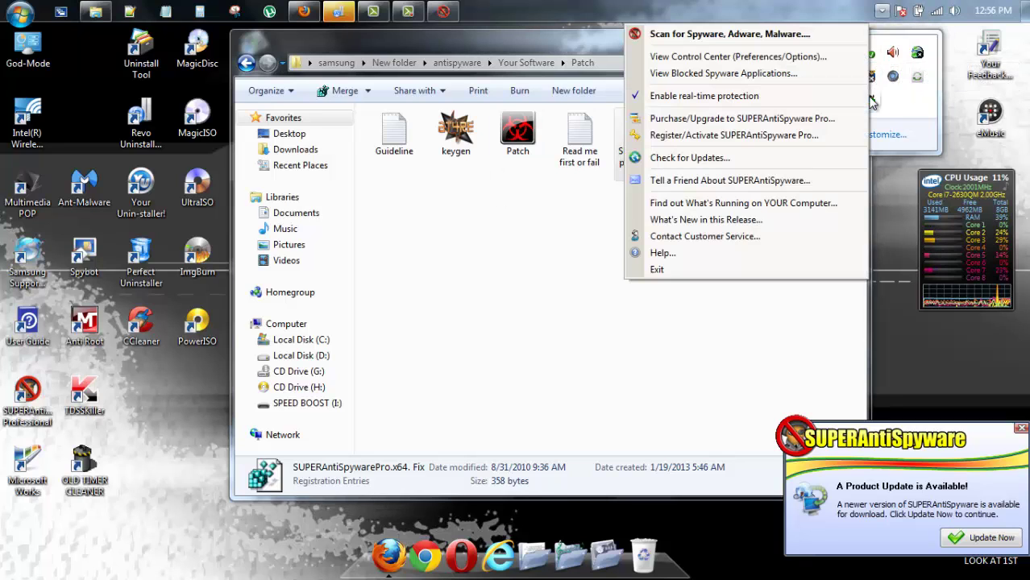
left_click(792, 270)
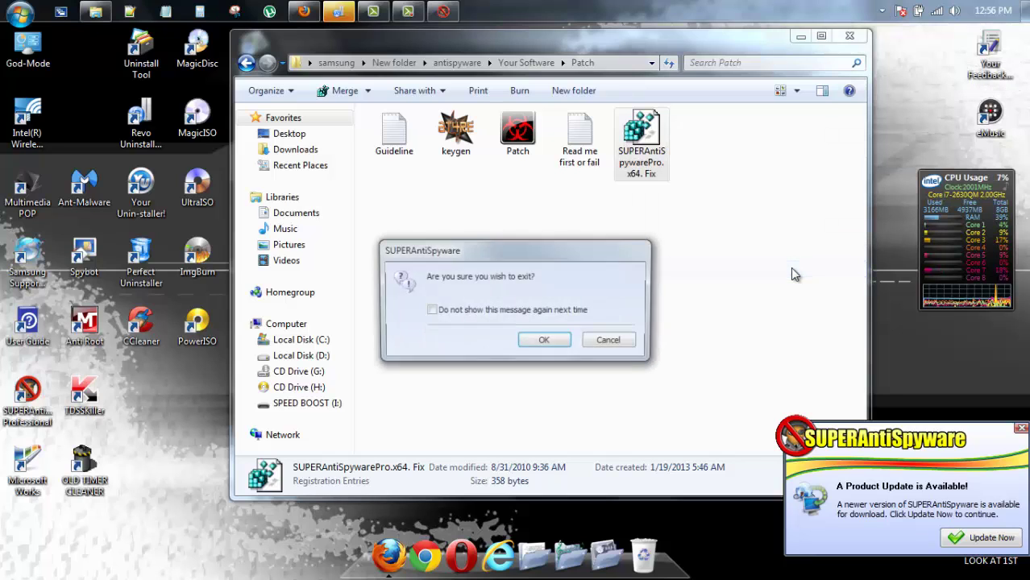
left_click(530, 313)
left_click(544, 342)
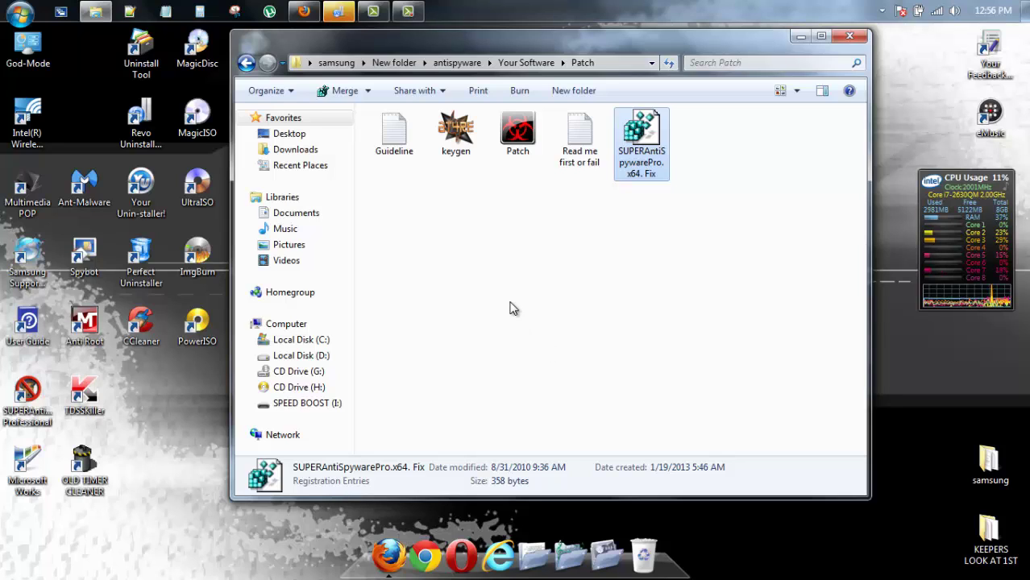
left_click(465, 219)
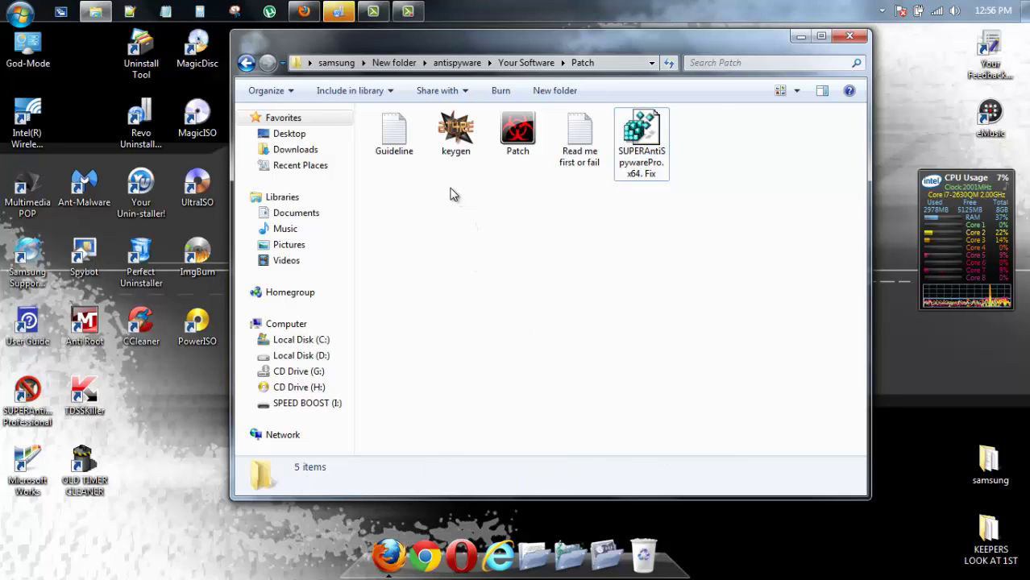
left_click_drag(451, 190, 516, 147)
Copy the selected keygen and Patch files
right_click(516, 148)
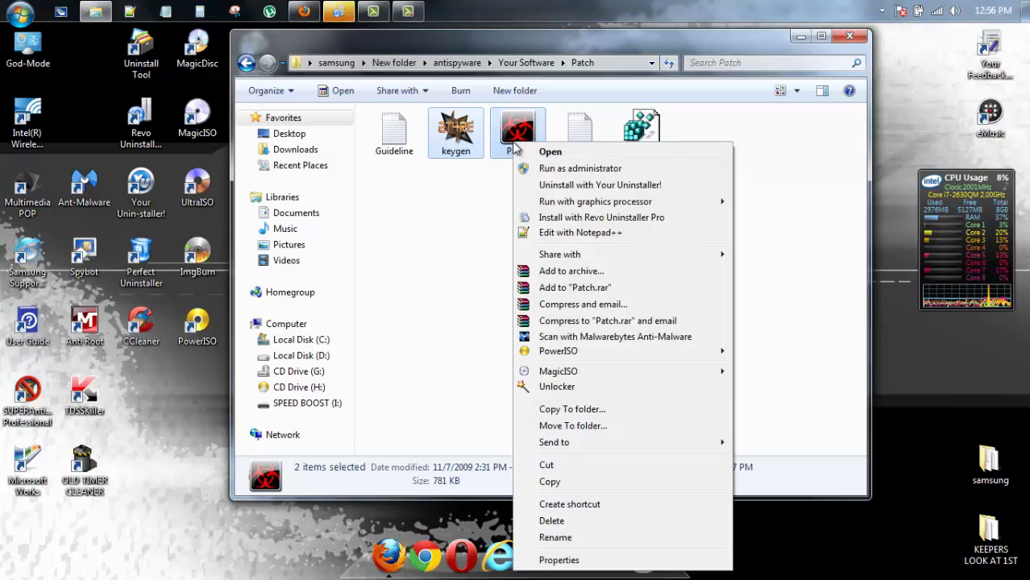
left_click(549, 482)
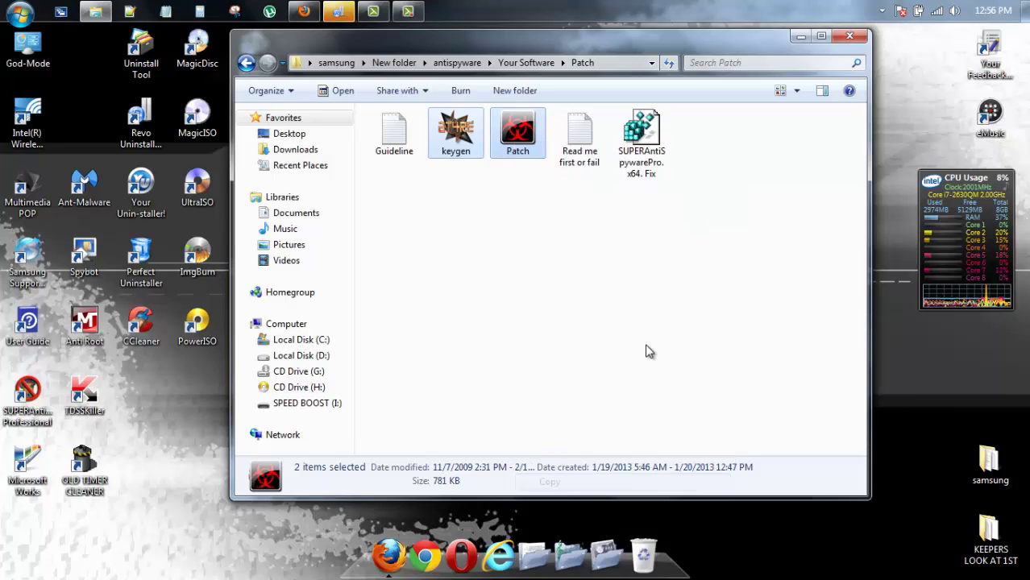
left_click(801, 38)
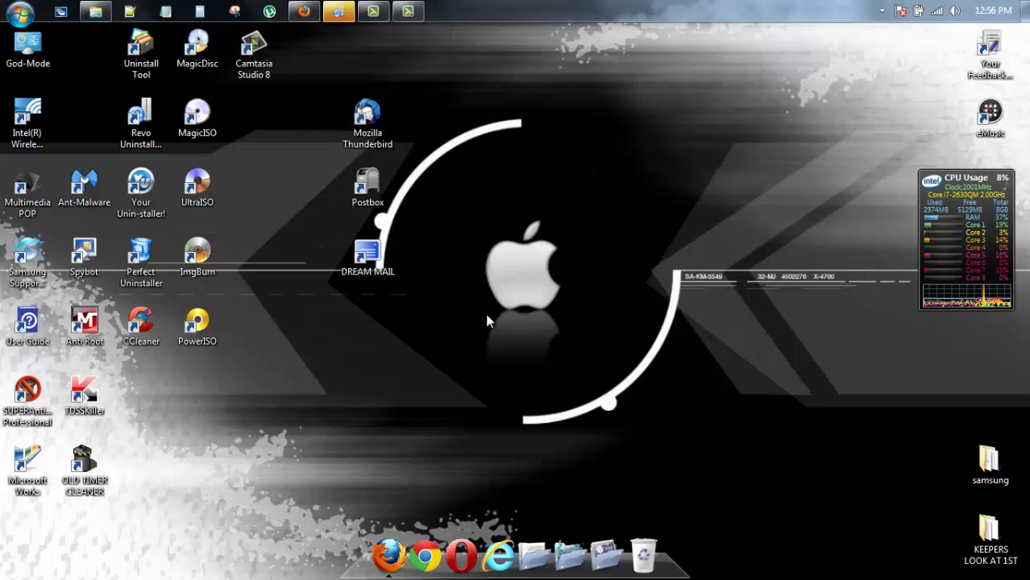
Paste them into C:\Program Files\SUPERAntiSpyware, reached via the desktop shortcut's file location
right_click(28, 397)
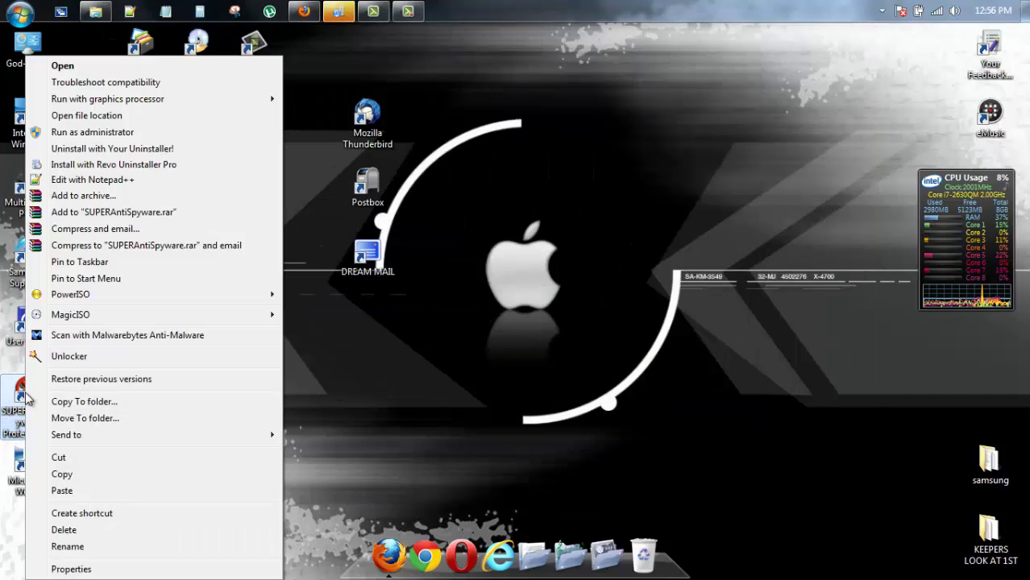
left_click(87, 115)
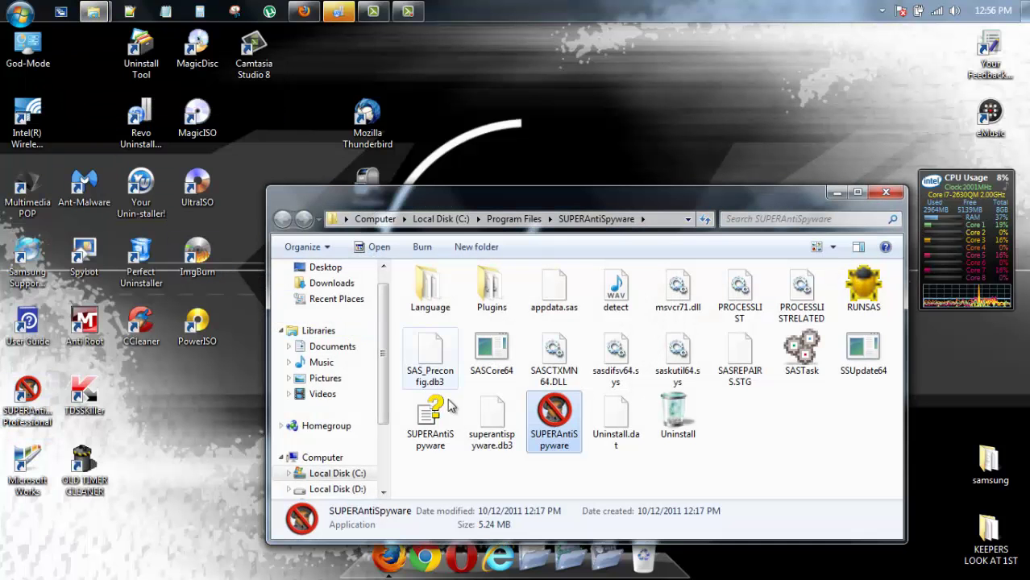
left_click(695, 482)
right_click(695, 483)
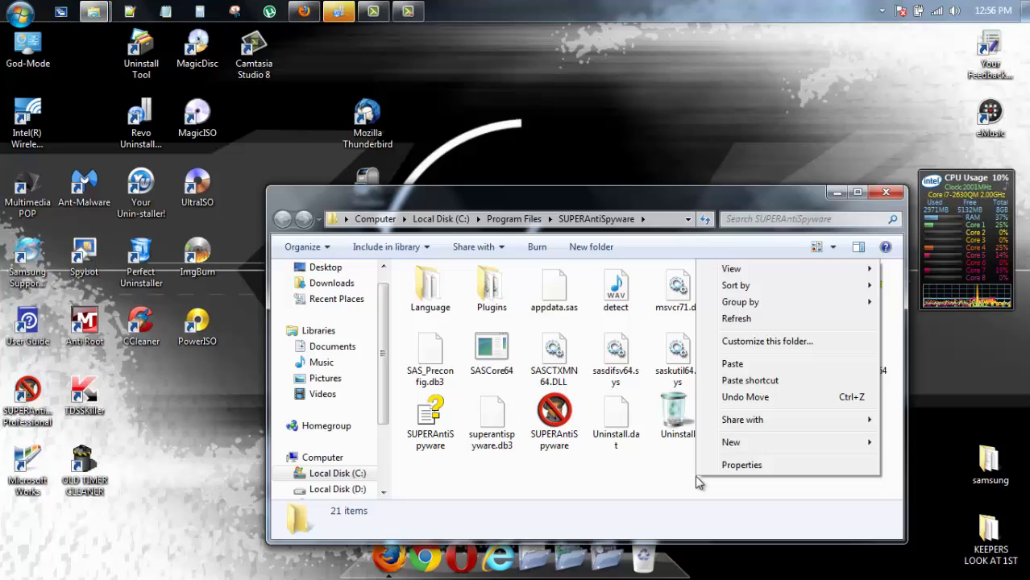
left_click(738, 367)
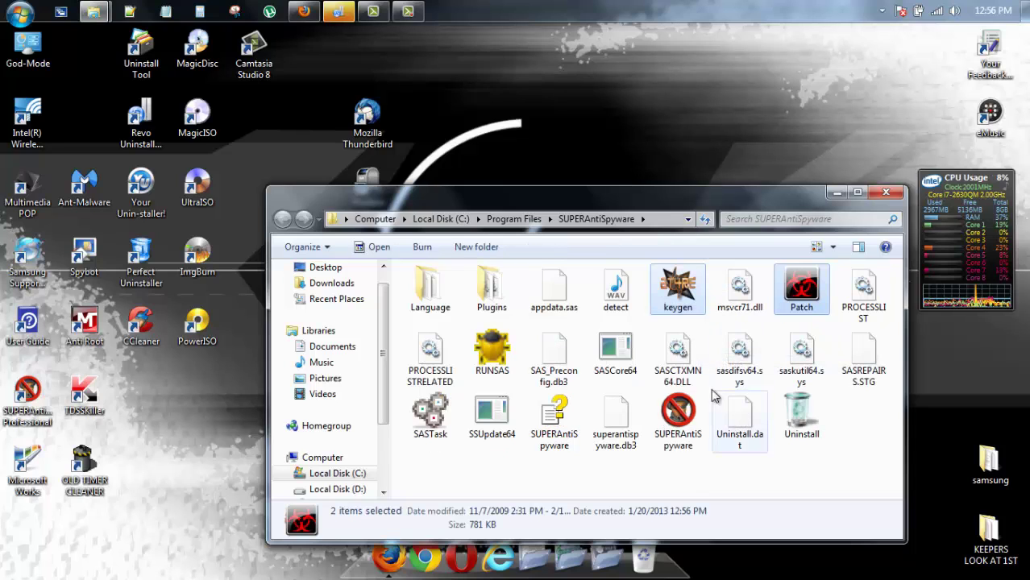
Run Patch as administrator, apply it until the log shows PATCHING DONE, and close it
left_click(713, 332)
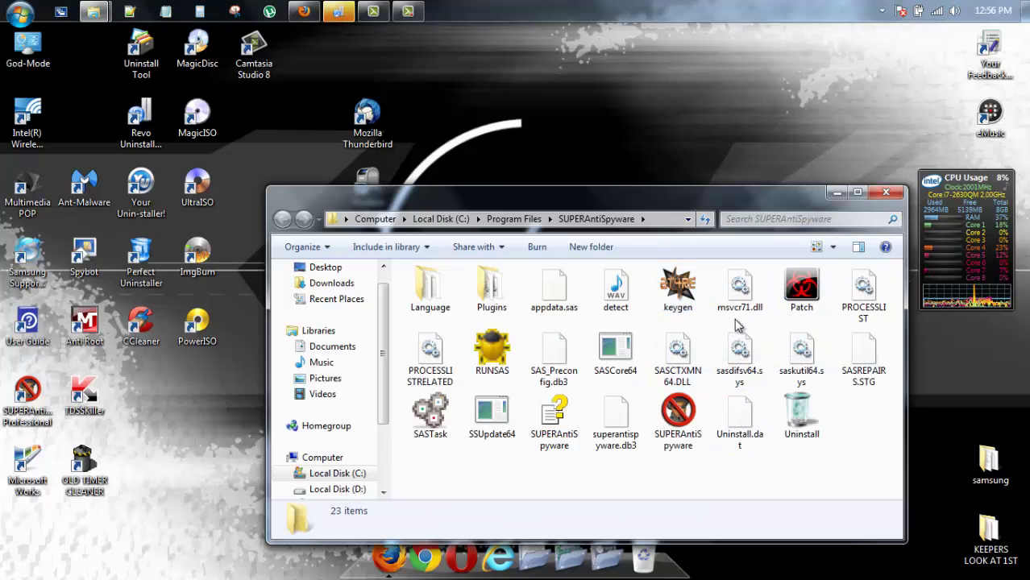
left_click(795, 303)
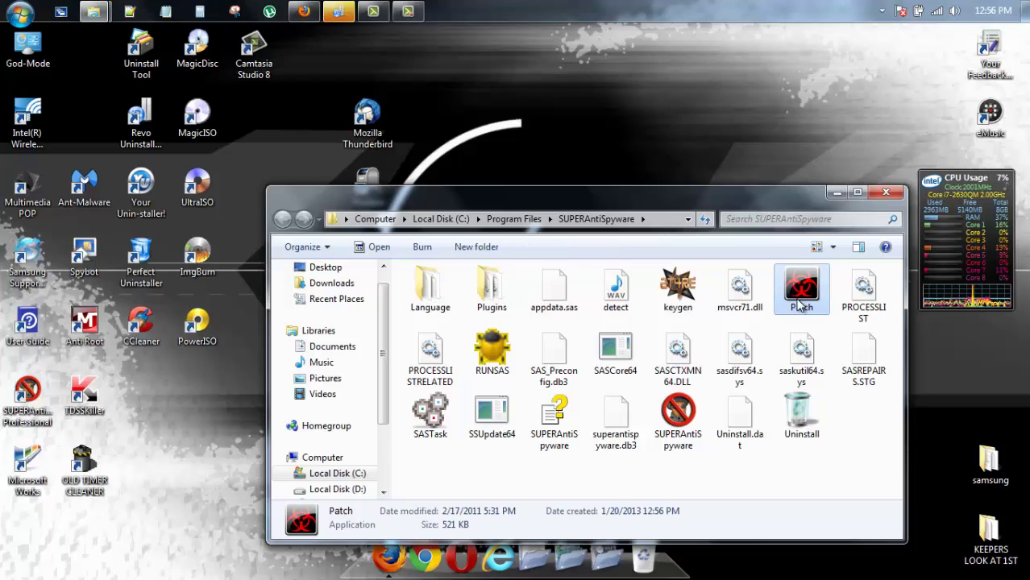
right_click(798, 304)
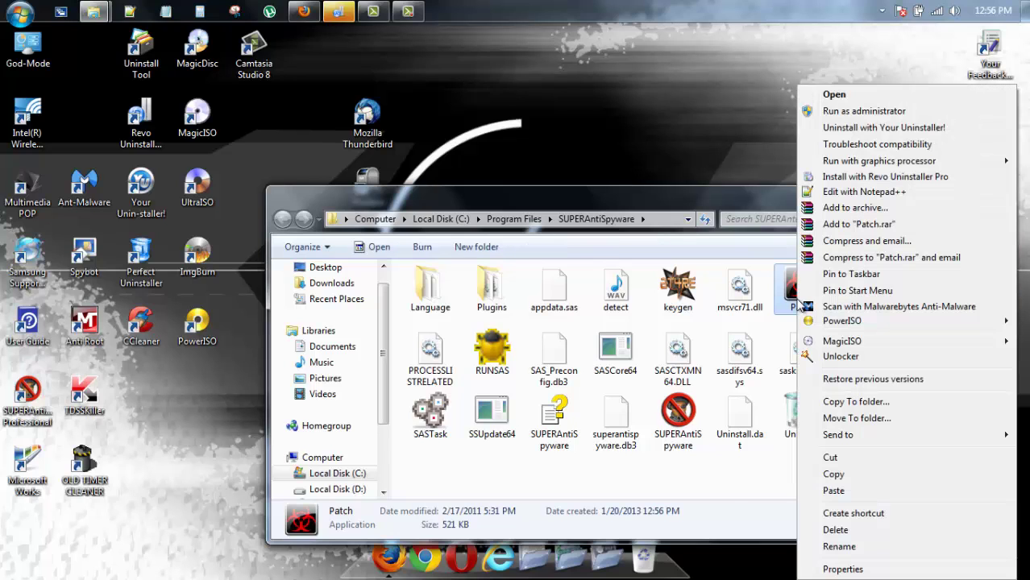
left_click(848, 113)
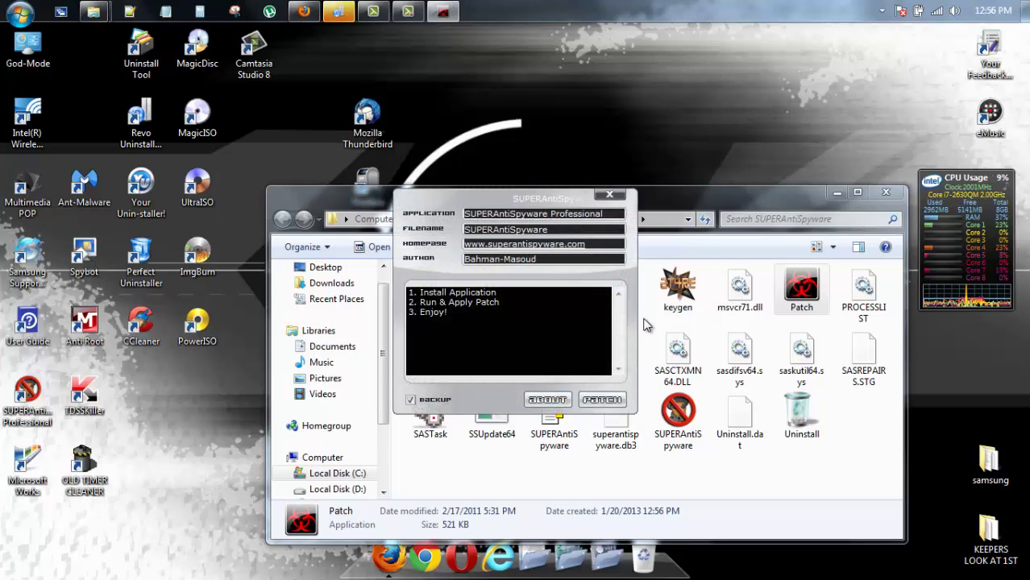
left_click(597, 401)
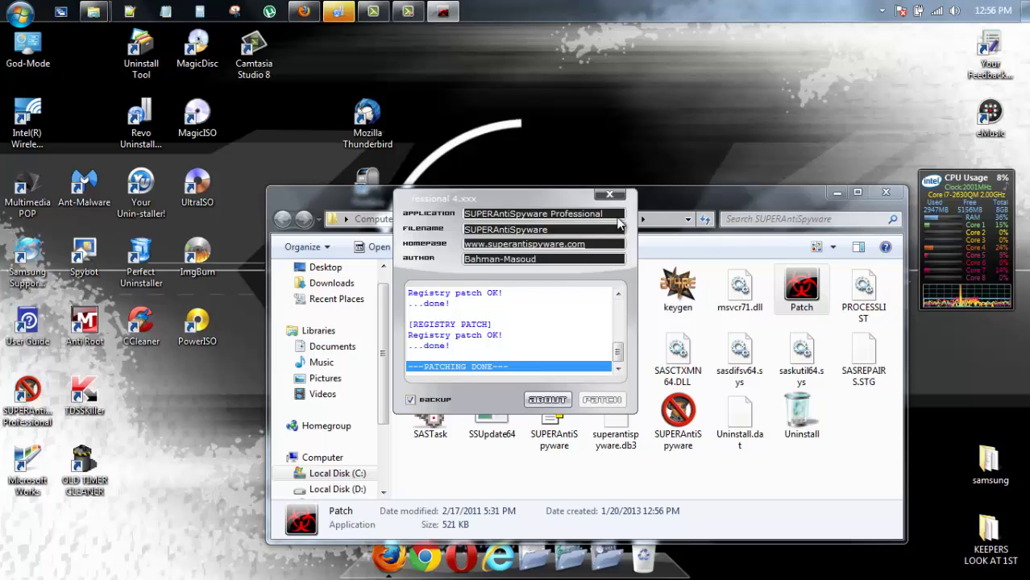
left_click(610, 198)
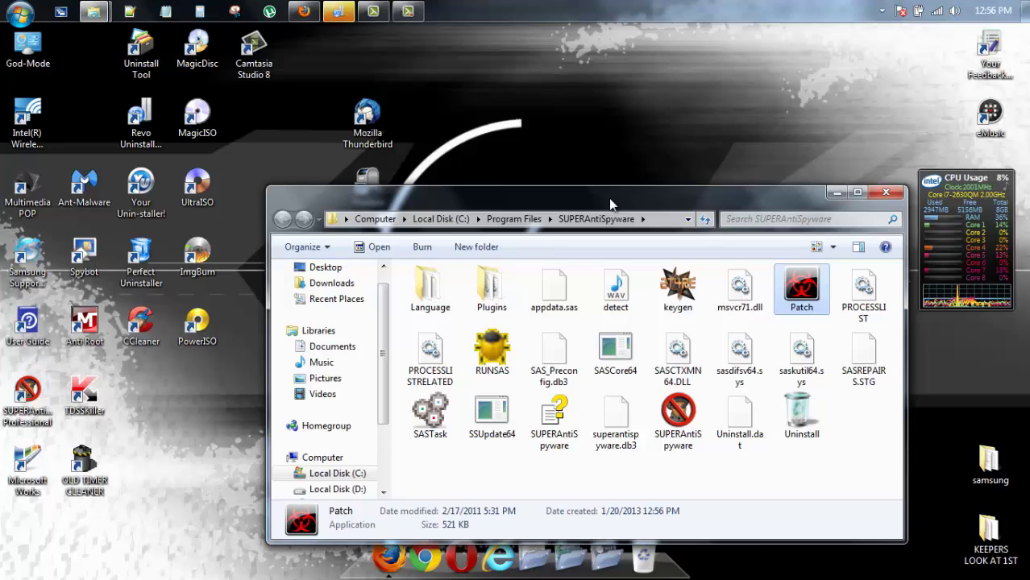
left_click(409, 10)
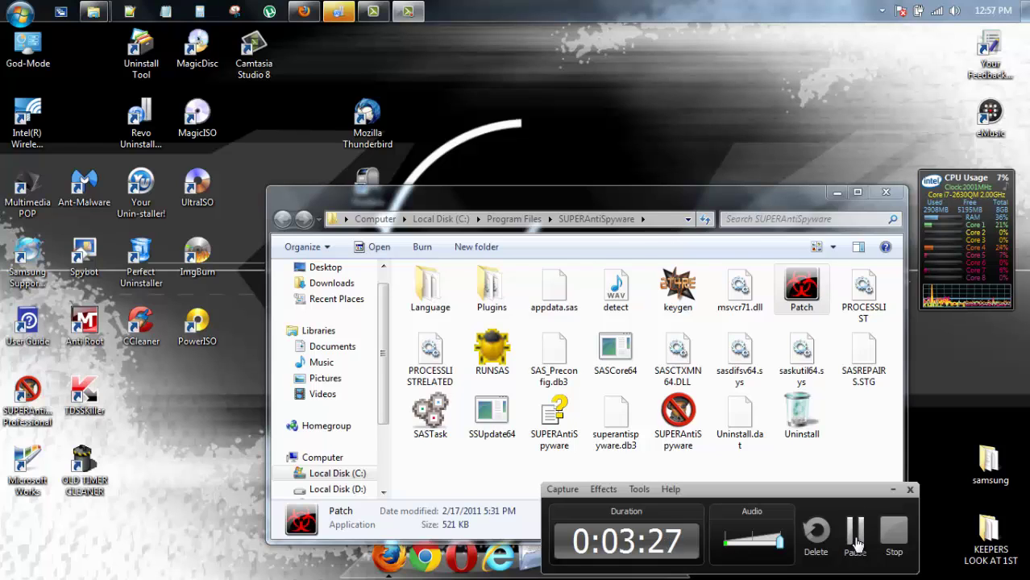
left_click(855, 546)
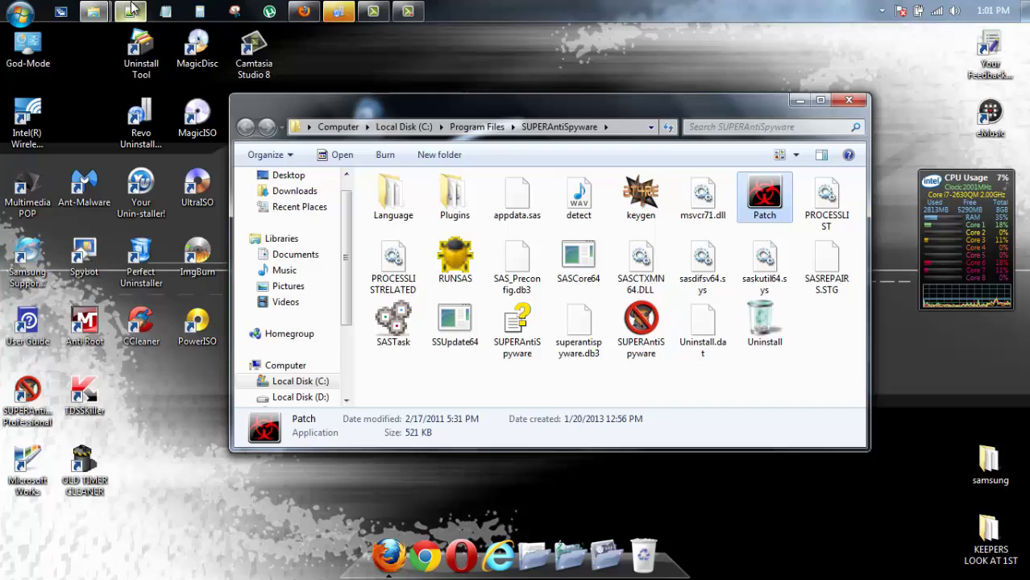
Launch SUPERAntiSpyware Professional and open the activation wizard to its registration number page
left_click(28, 393)
double_click(29, 393)
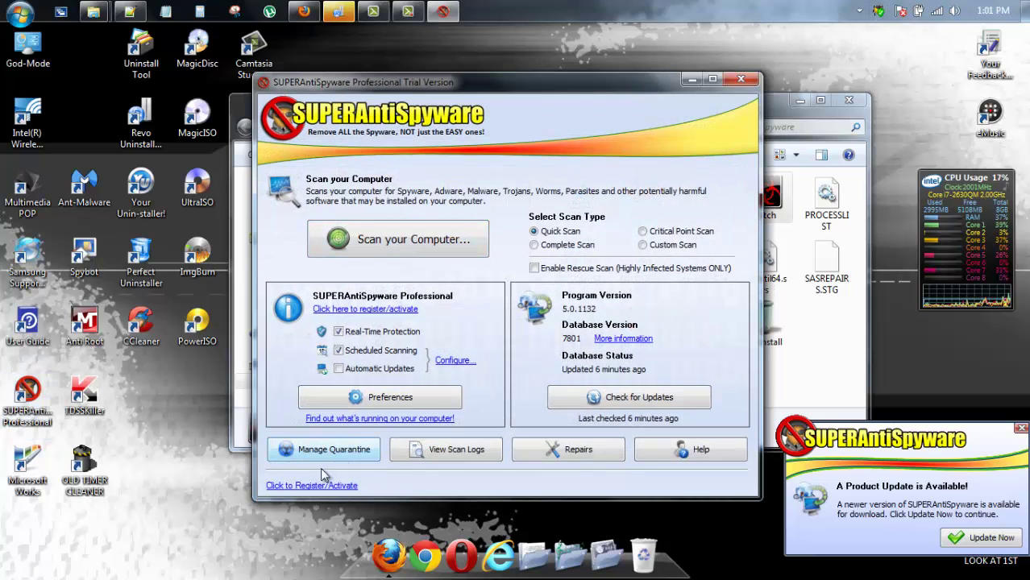
left_click(321, 486)
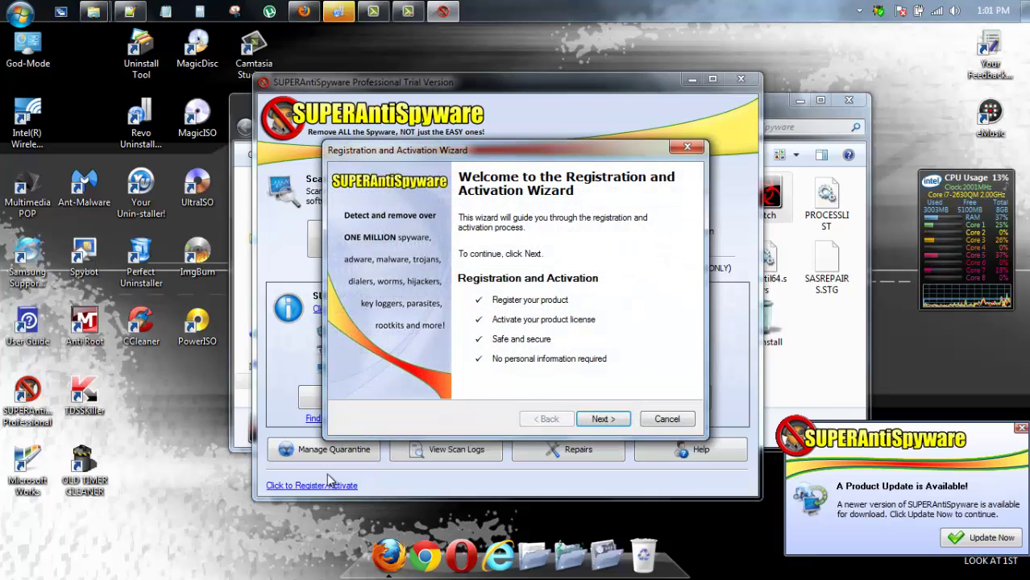
left_click(604, 419)
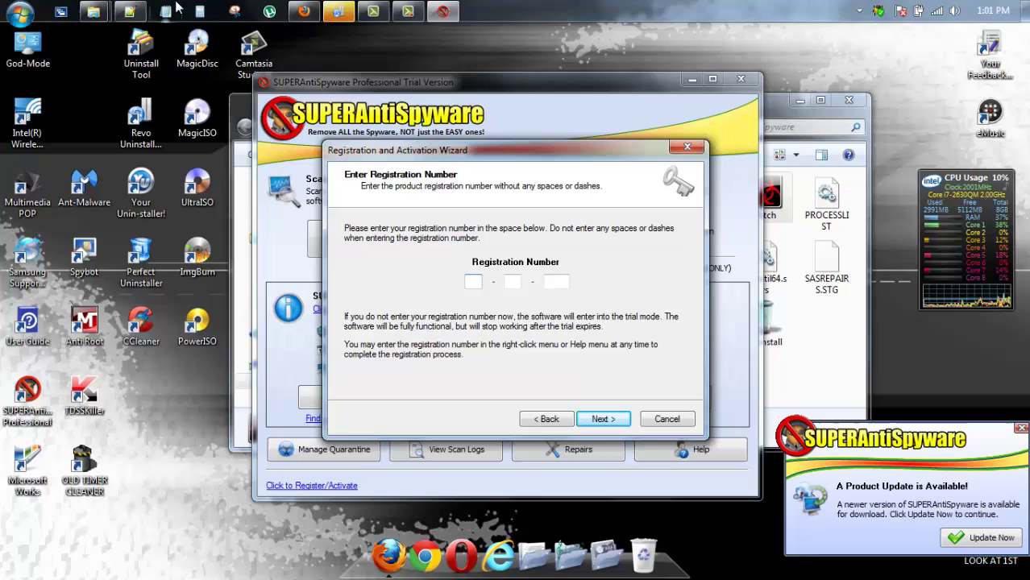
Enter the first group of the registration number saved in Notepad++
left_click(129, 12)
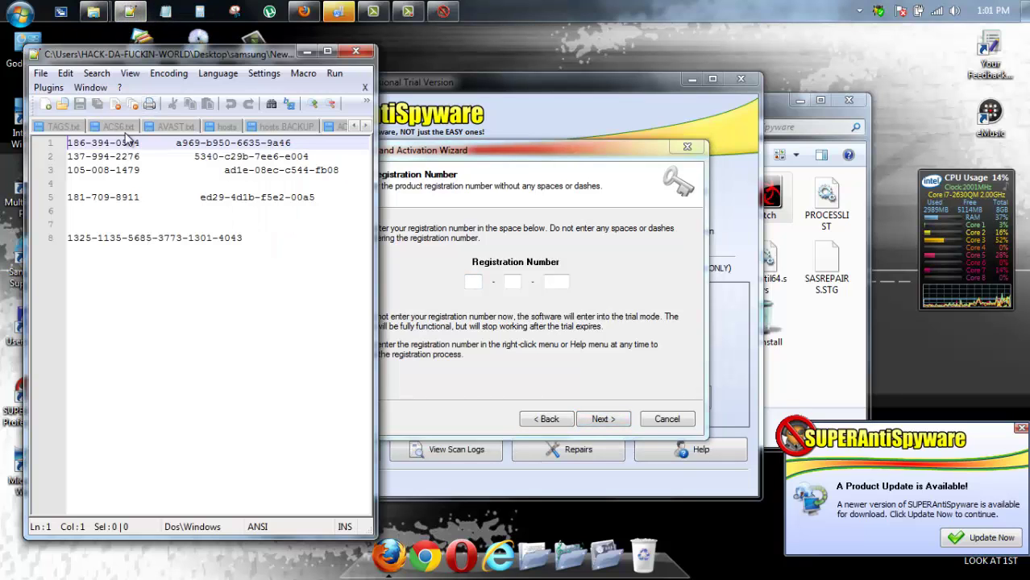
left_click(469, 281)
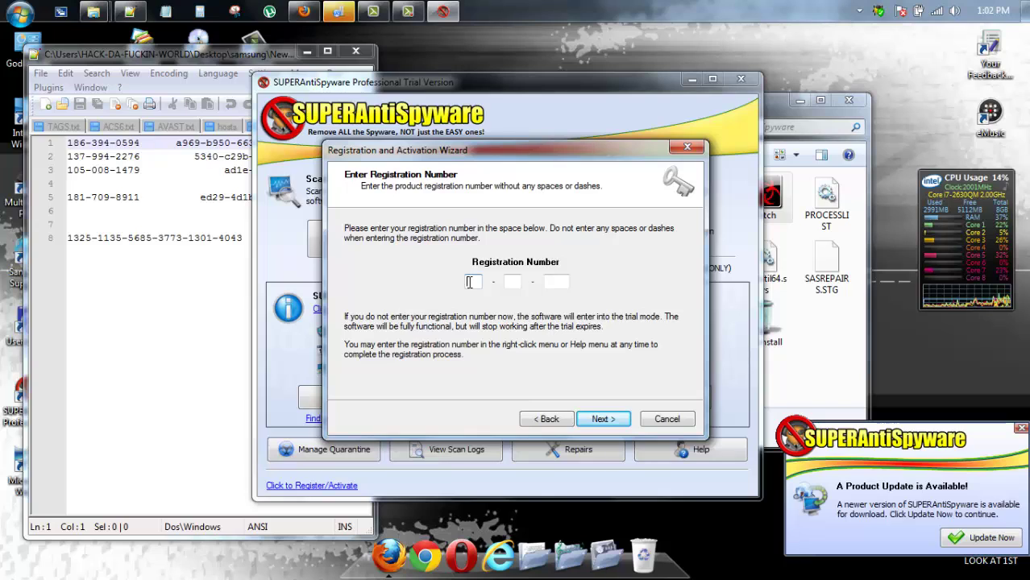
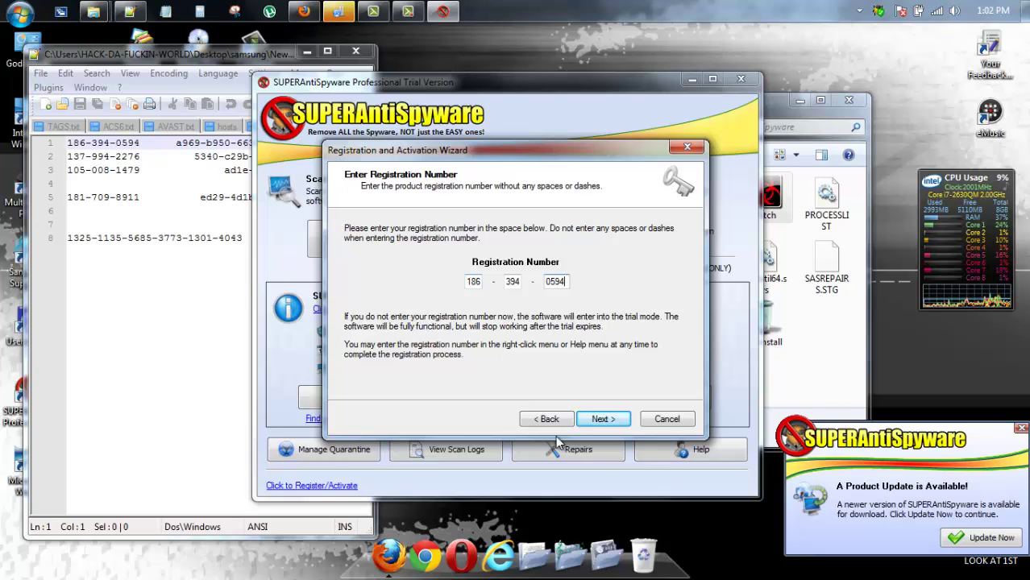
Choose manual activation and paste the first activation code group from the notes
left_click(601, 420)
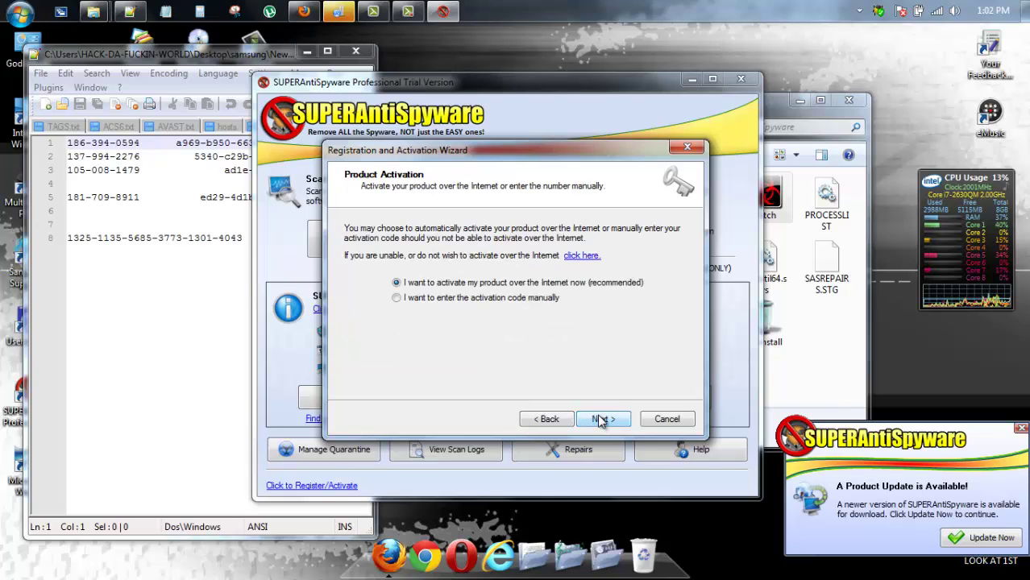
left_click(441, 299)
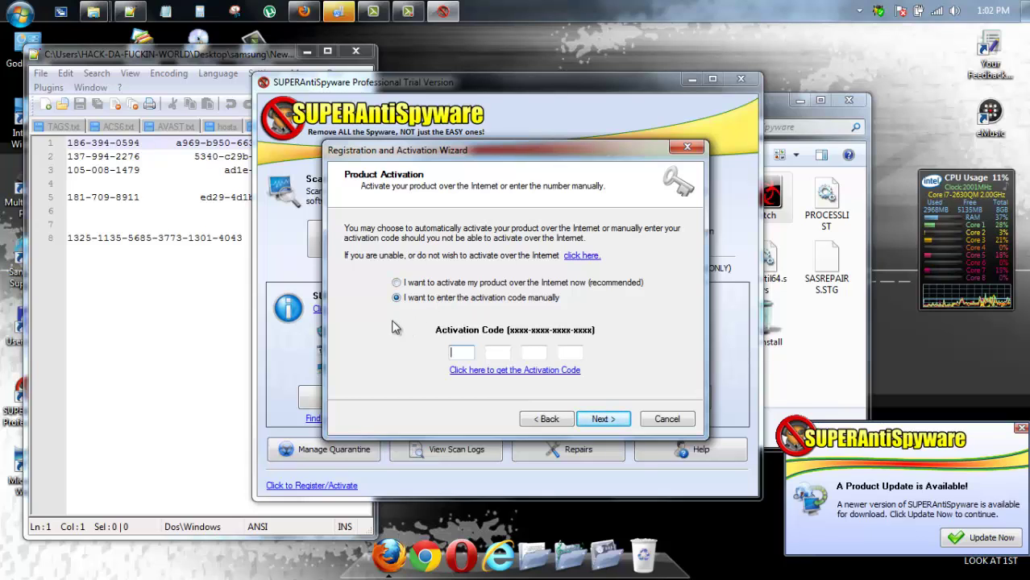
left_click(176, 143)
mouse_move(177, 142)
left_mouse_down()
mouse_move(206, 145)
mouse_move(189, 146)
left_mouse_up()
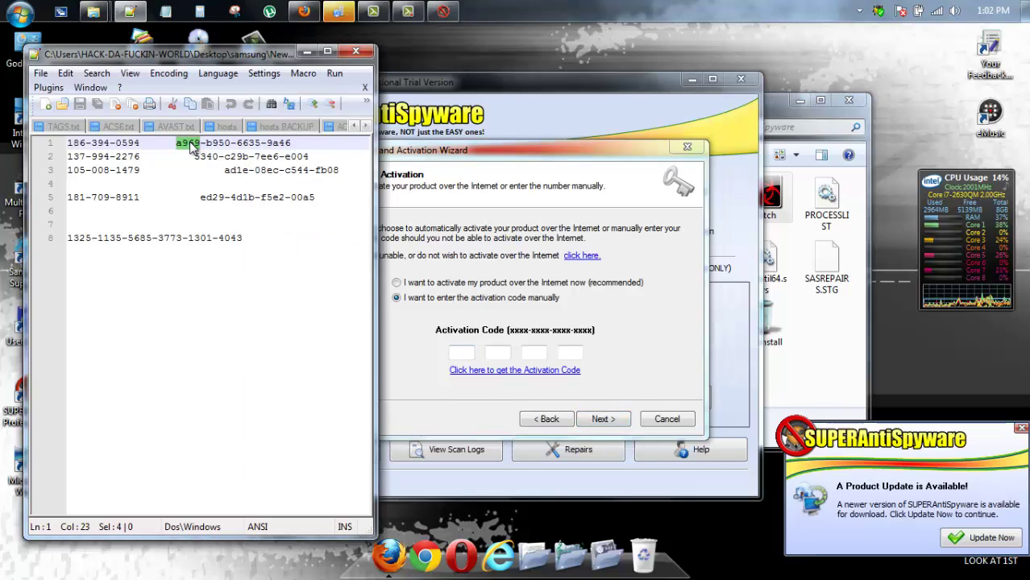
right_click(191, 146)
left_click(227, 168)
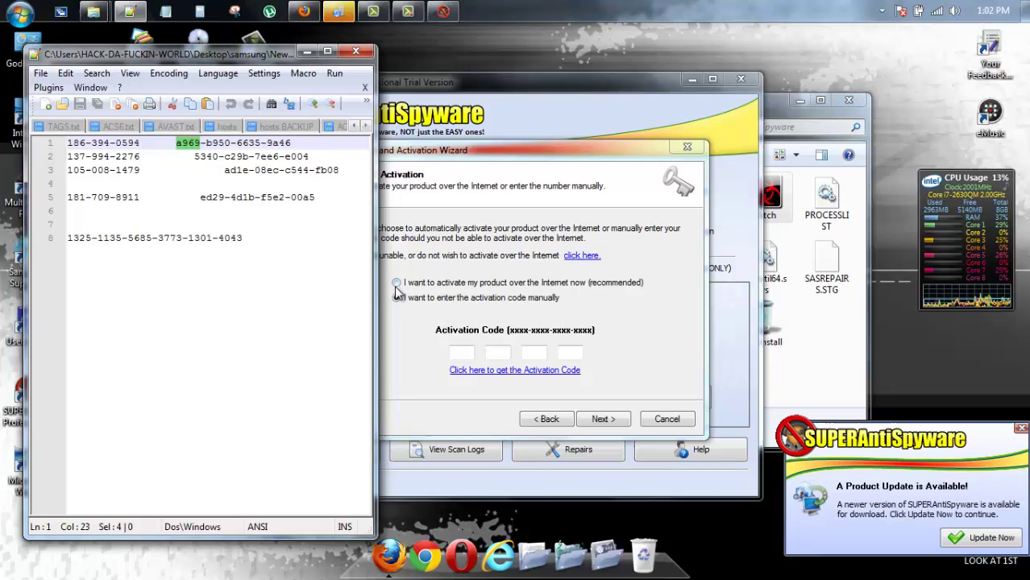
left_click(461, 352)
right_click(461, 354)
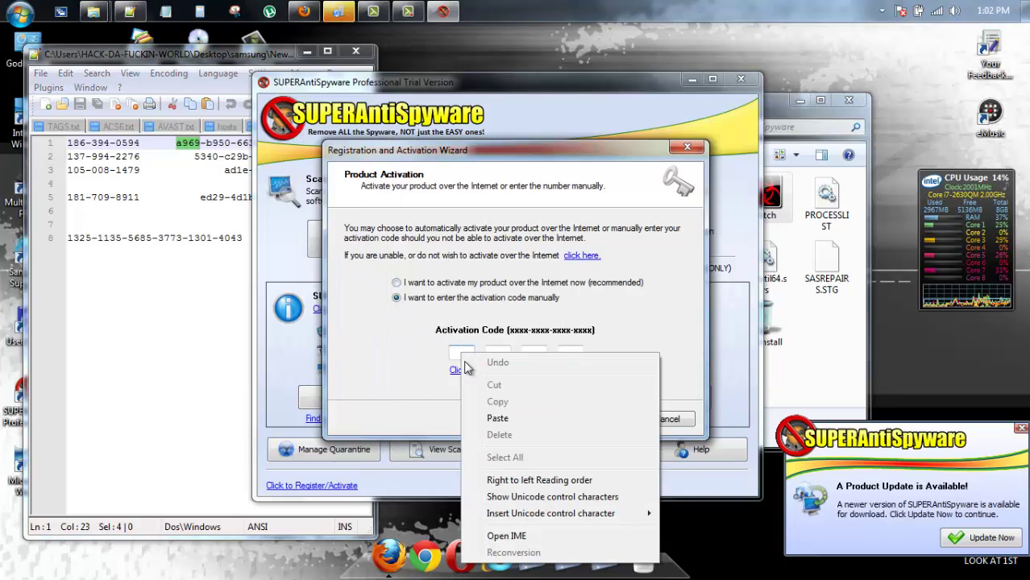
left_click(497, 418)
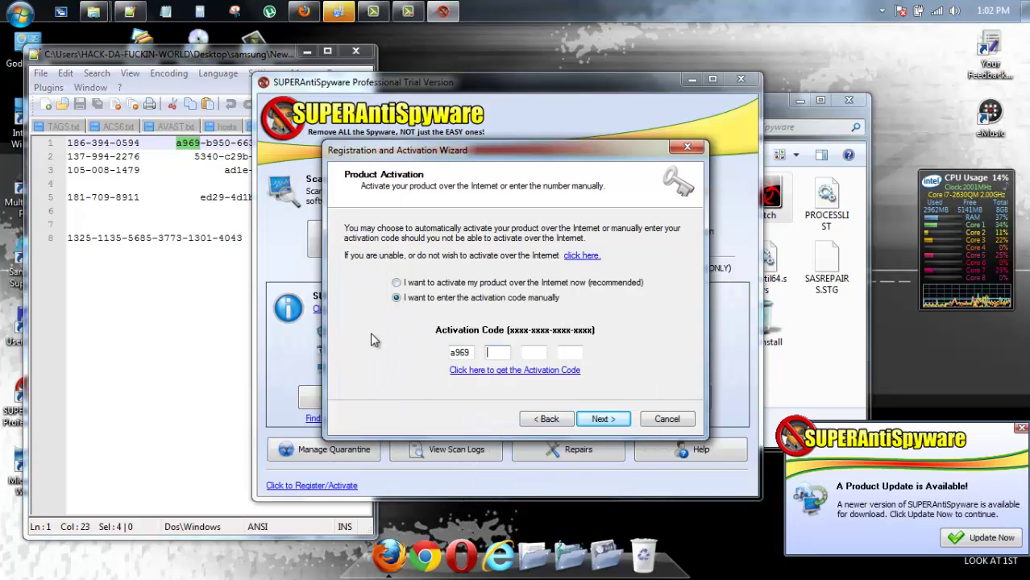
Paste the second activation code group and postpone the Windows Update restart reminder
double_click(218, 143)
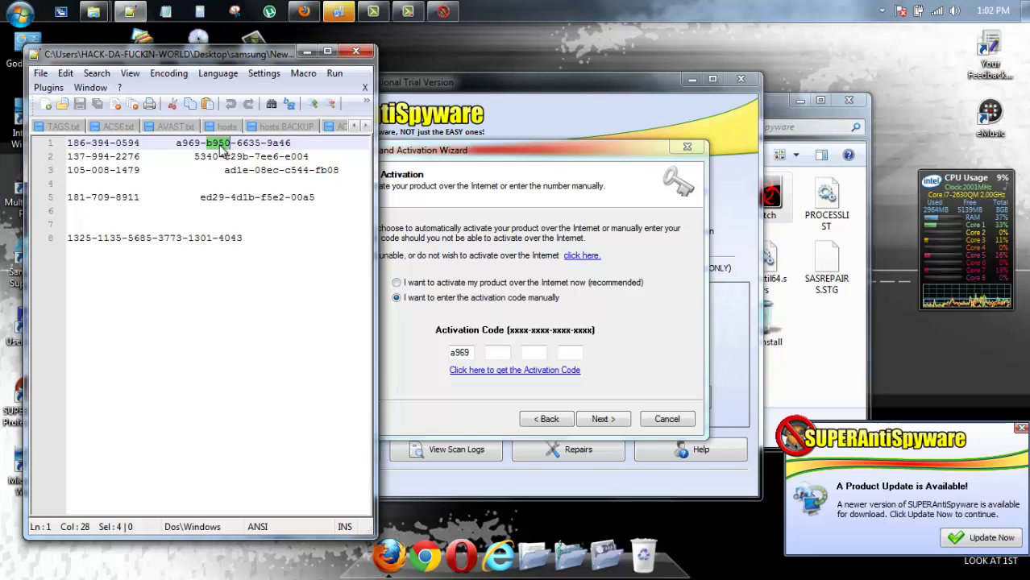
right_click(221, 146)
left_click(255, 173)
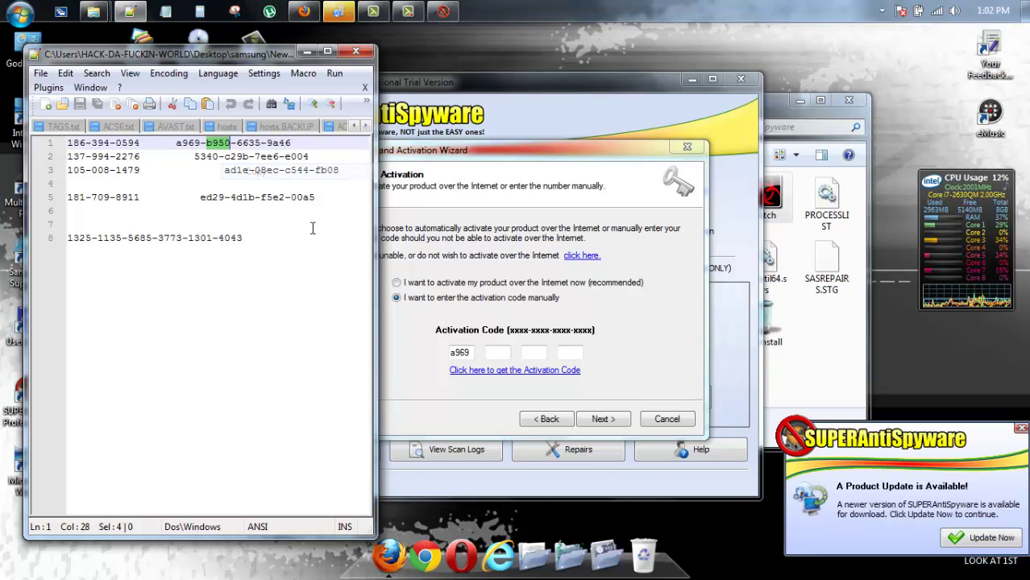
left_click(501, 352)
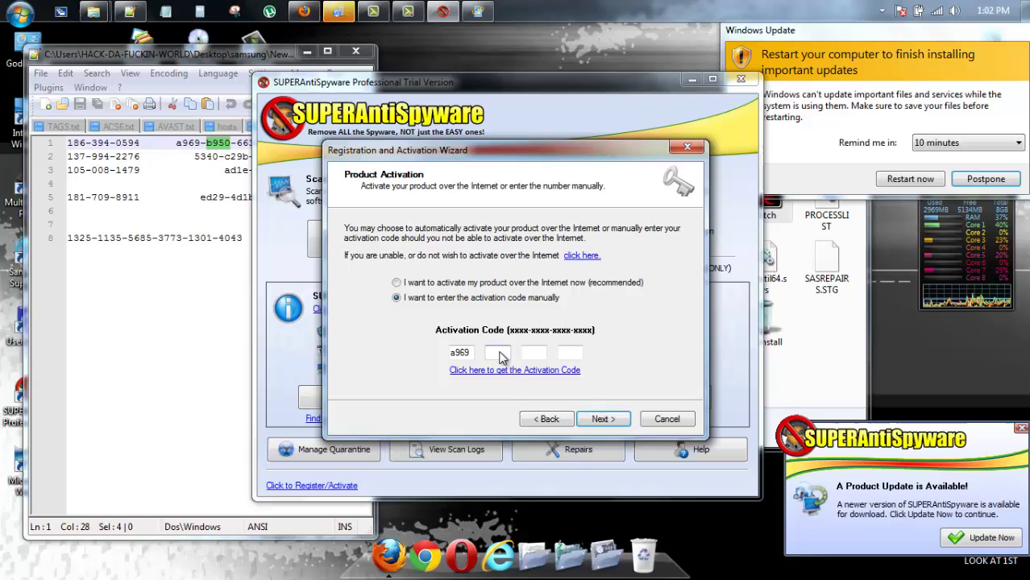
right_click(501, 354)
left_click(536, 418)
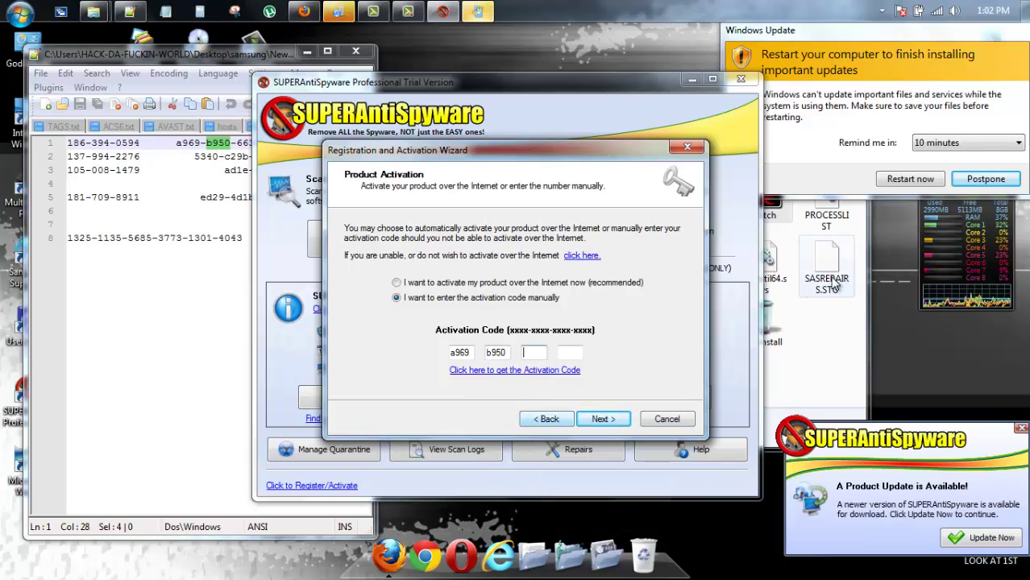
left_click(981, 178)
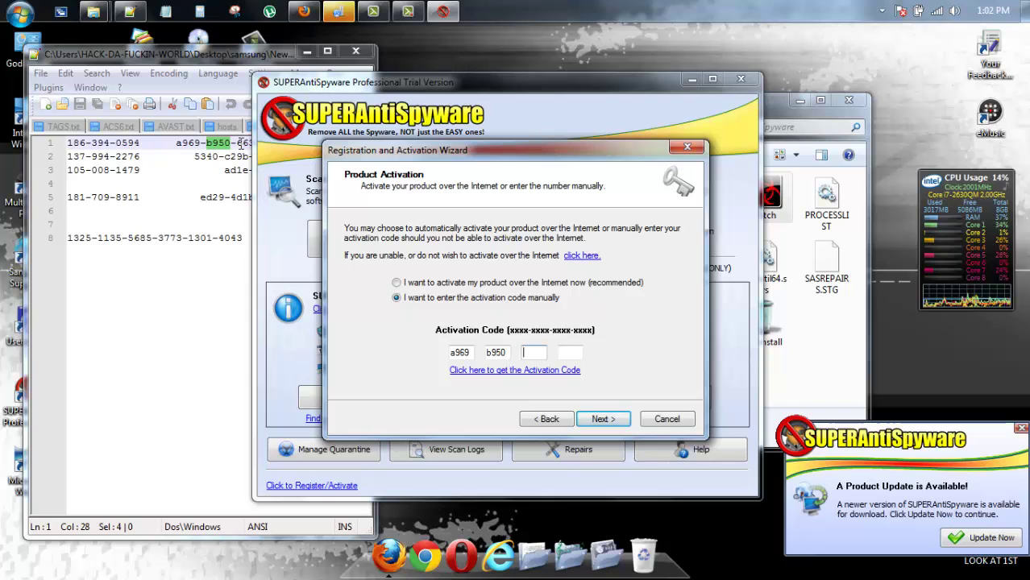
Fill the third and fourth activation code boxes from the notes and submit the code
left_click(240, 142)
double_click(246, 142)
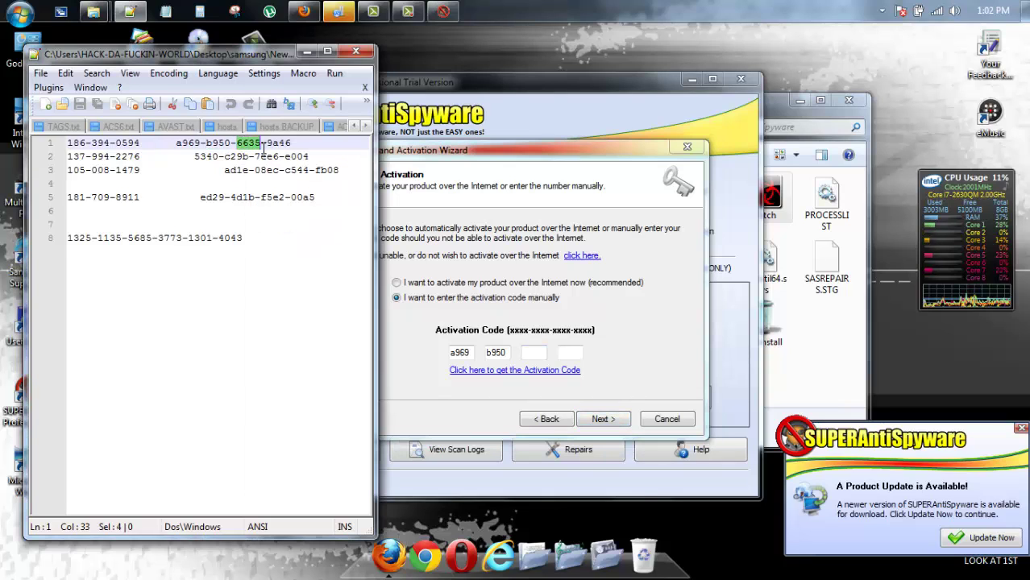
right_click(253, 149)
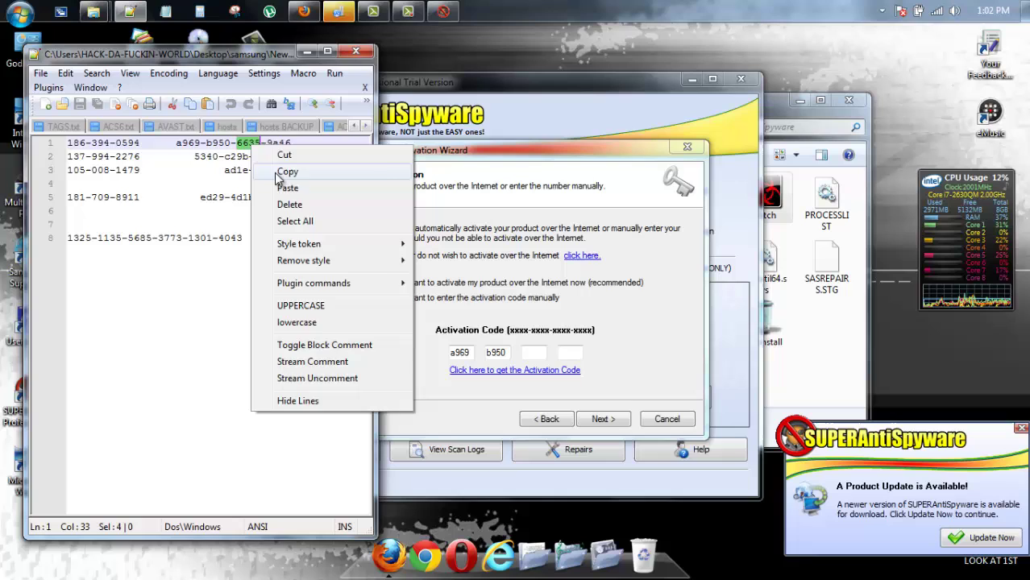
left_click(282, 172)
left_click(528, 353)
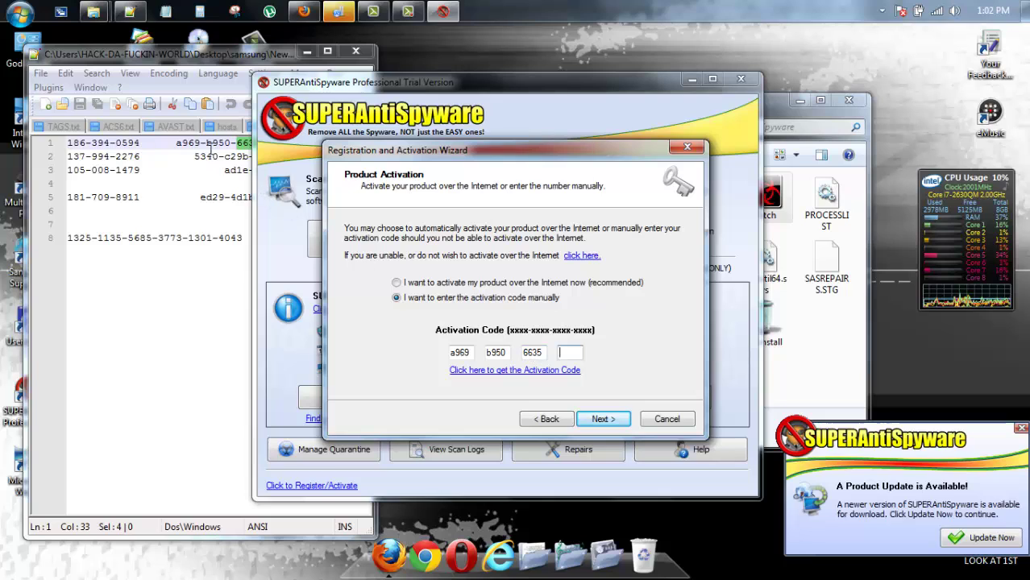
left_click(242, 145)
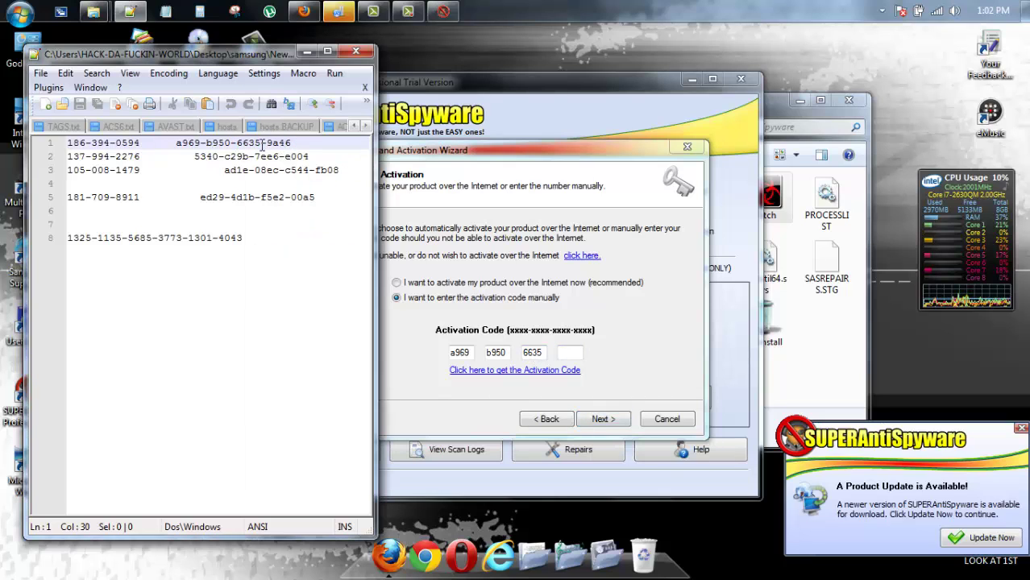
left_click_drag(267, 143, 296, 143)
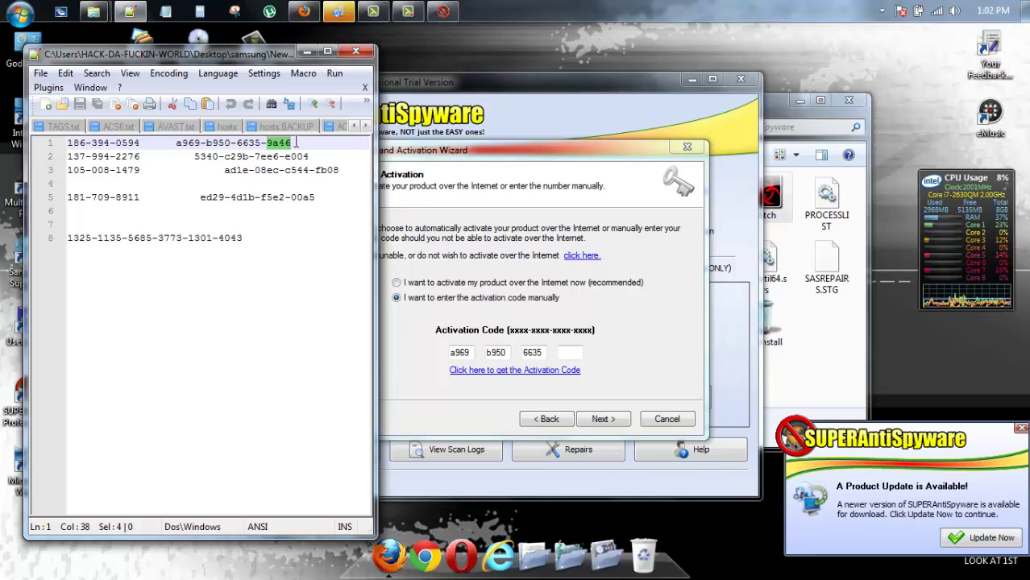
left_click(566, 352)
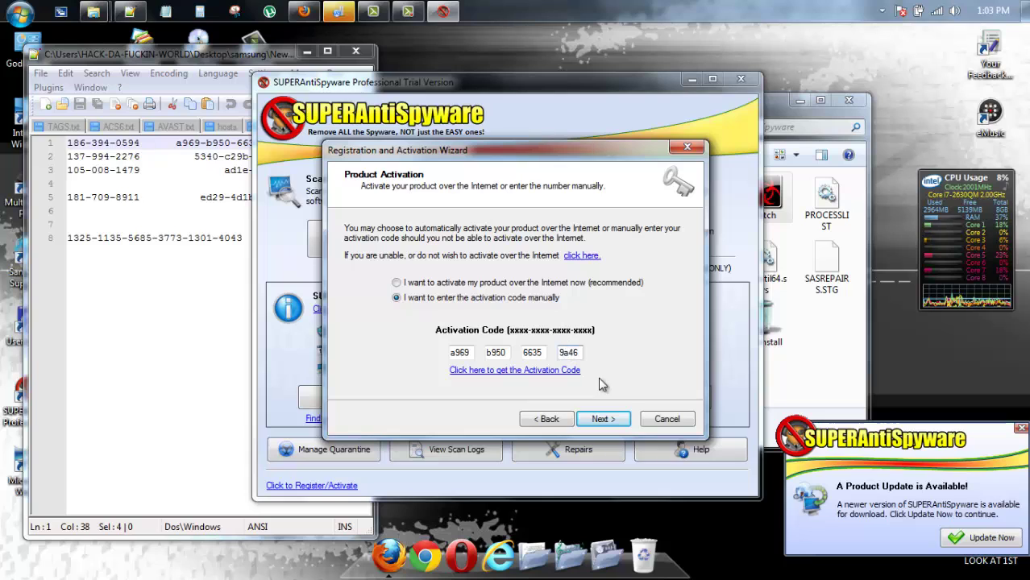
left_click(603, 420)
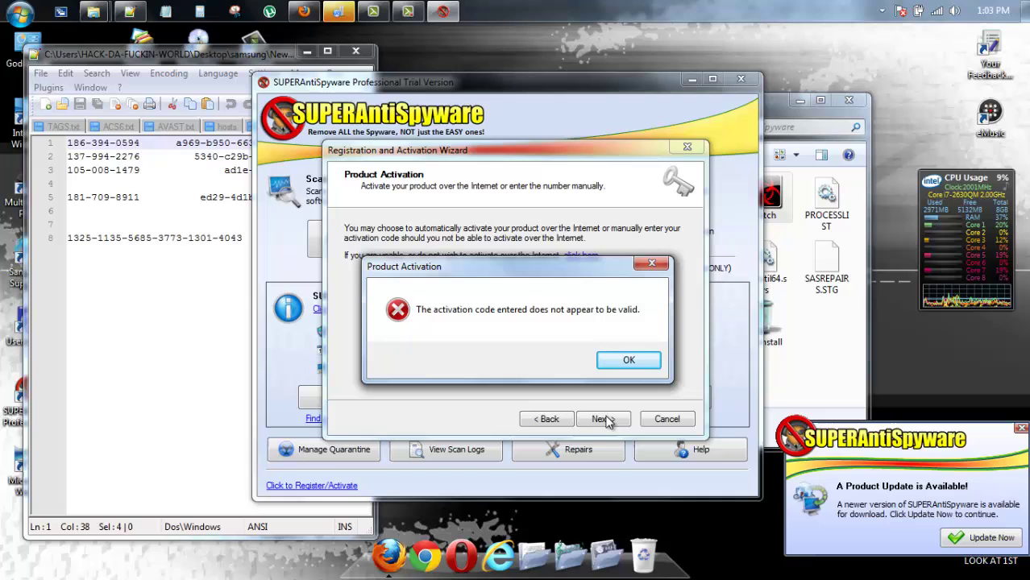
Dismiss the invalid-code error and step the wizard back to its welcome page
left_click(628, 360)
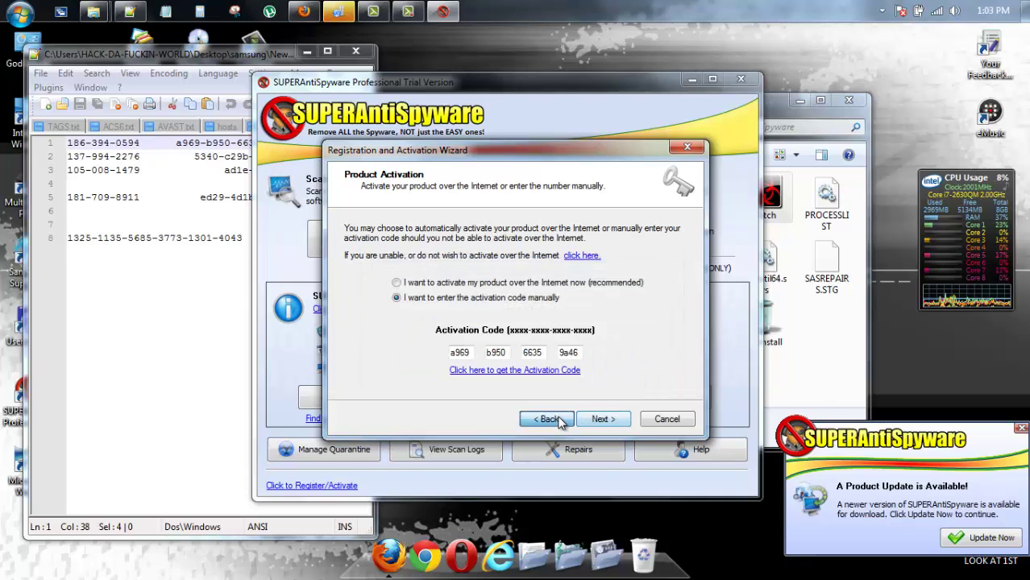
left_click(557, 421)
left_click(557, 420)
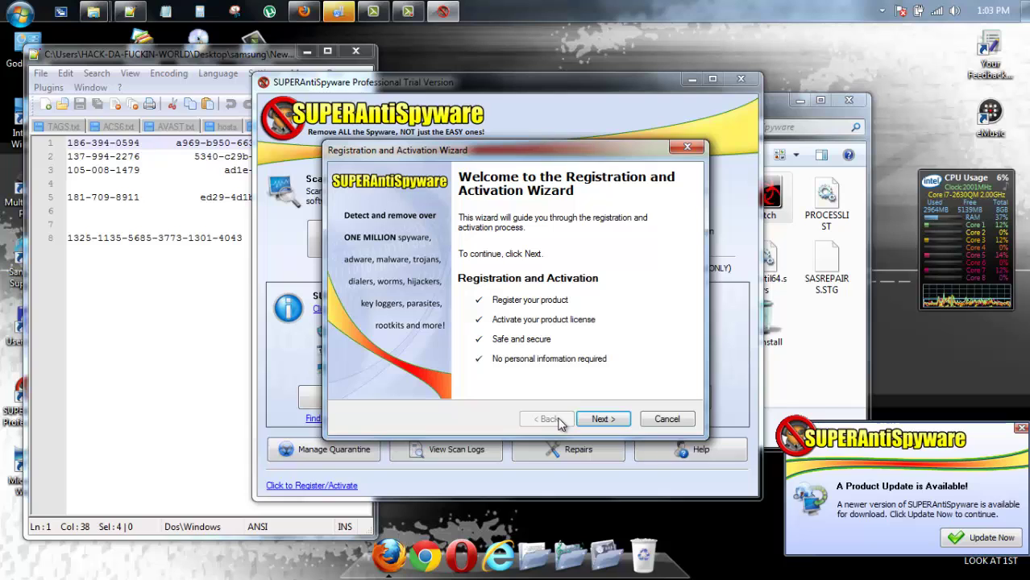
Launch the AT4RE keygen from the program folder, move it top-right, and refocus the wizard
left_click(826, 348)
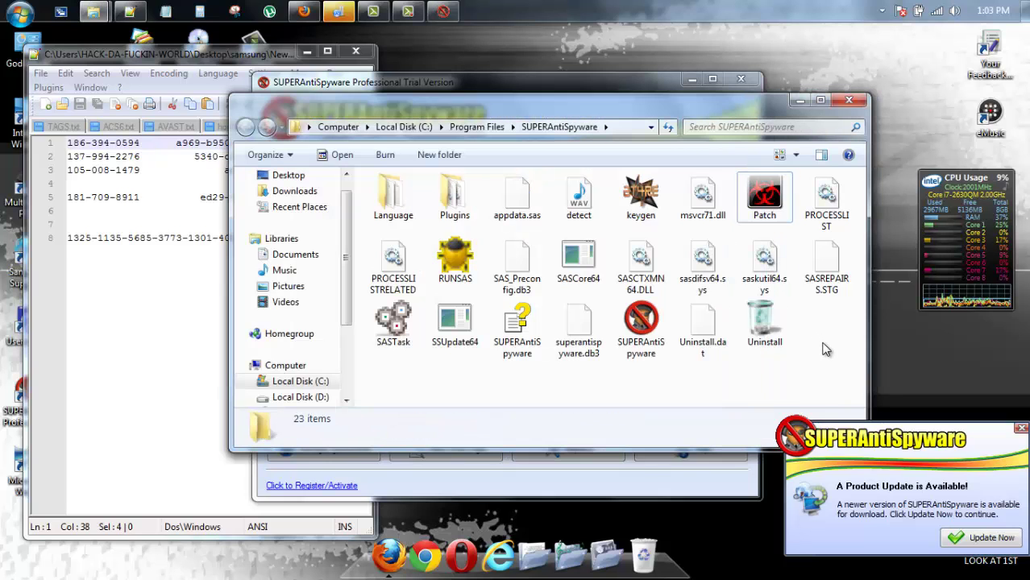
left_click(637, 206)
double_click(636, 204)
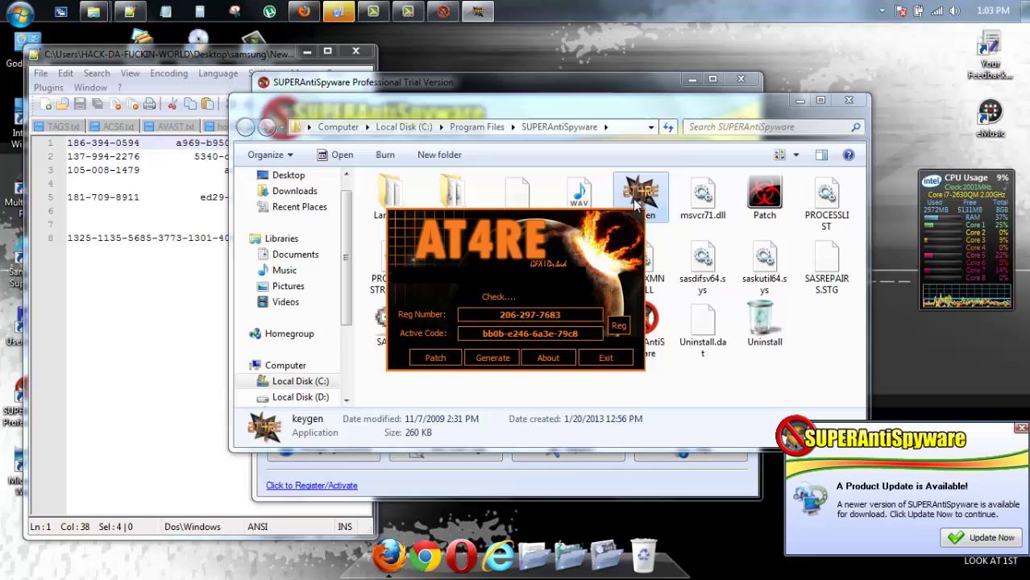
left_click_drag(758, 183, 1004, 64)
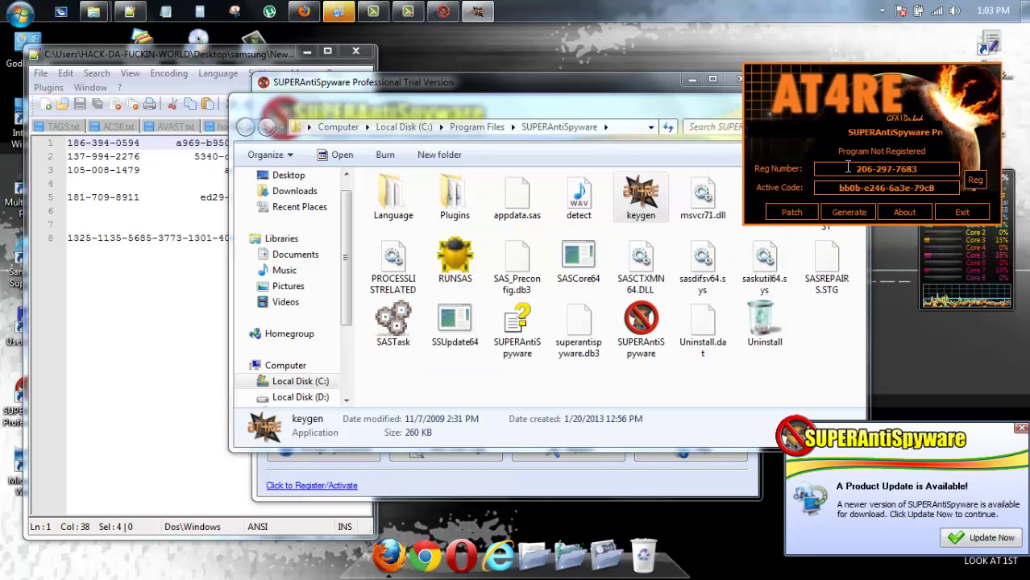
left_click_drag(856, 169, 874, 169)
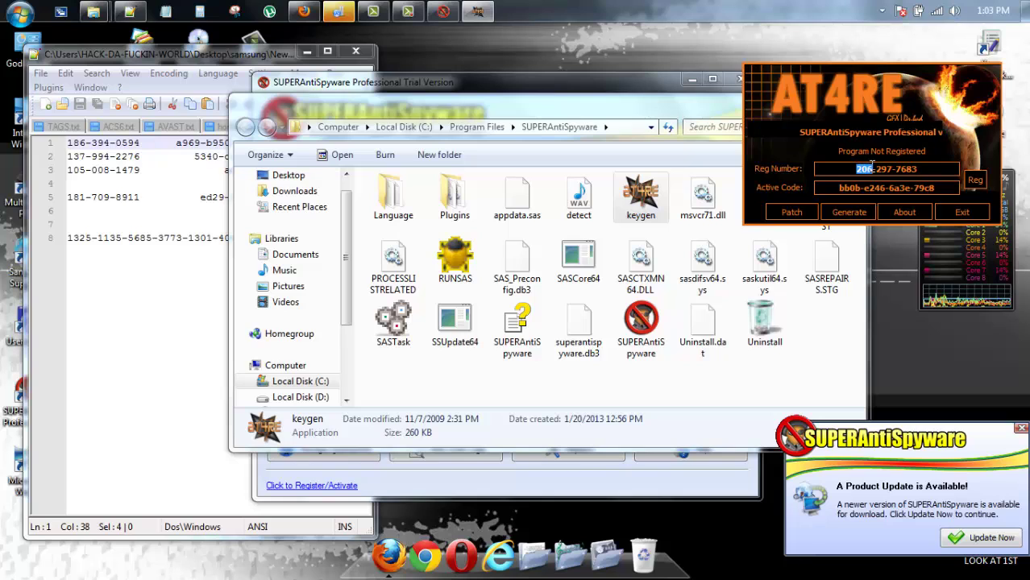
left_click(504, 80)
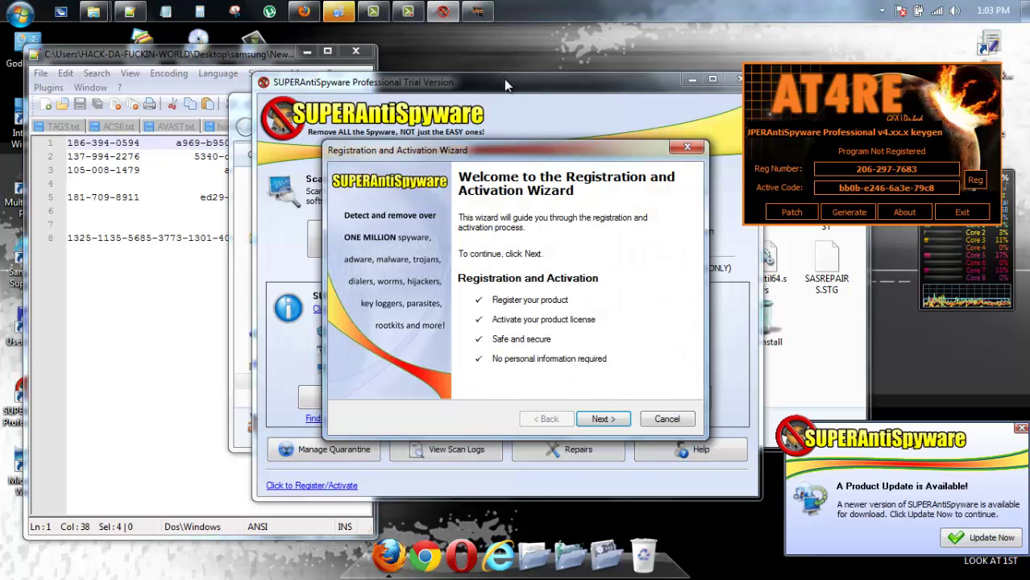
Edit the registration number fields to match the keygen's number and advance to Product Activation
left_click(603, 415)
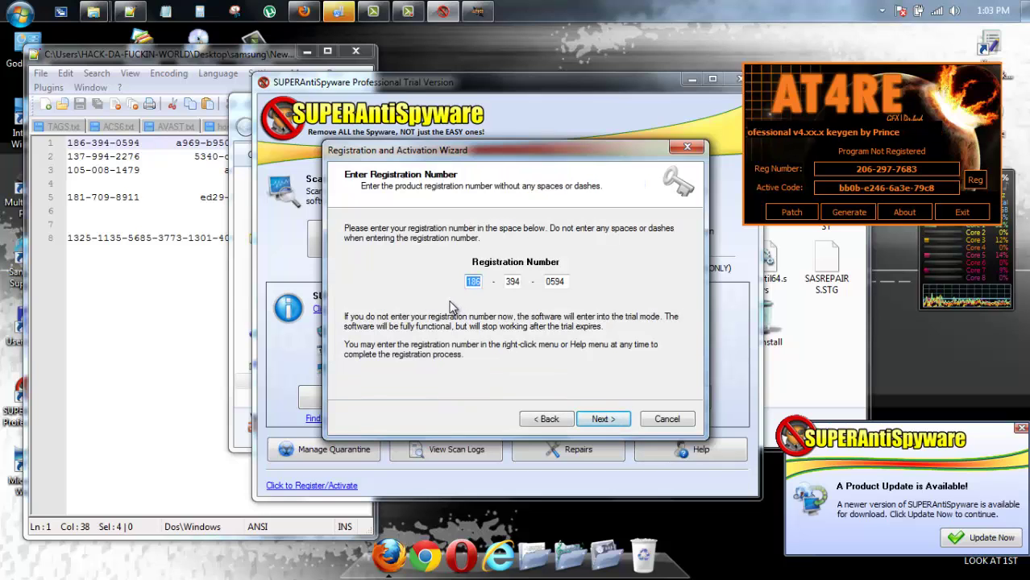
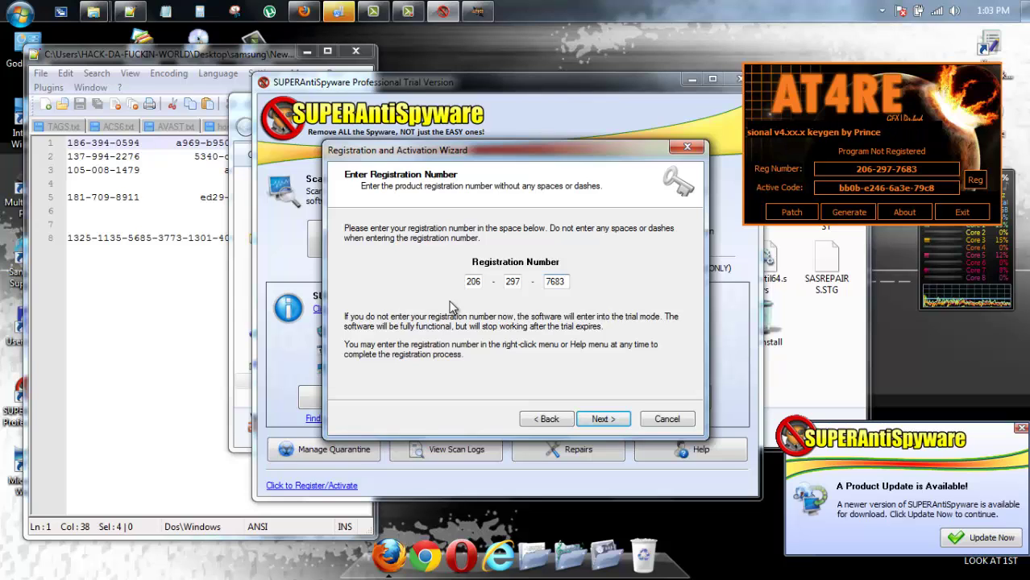
left_click(603, 420)
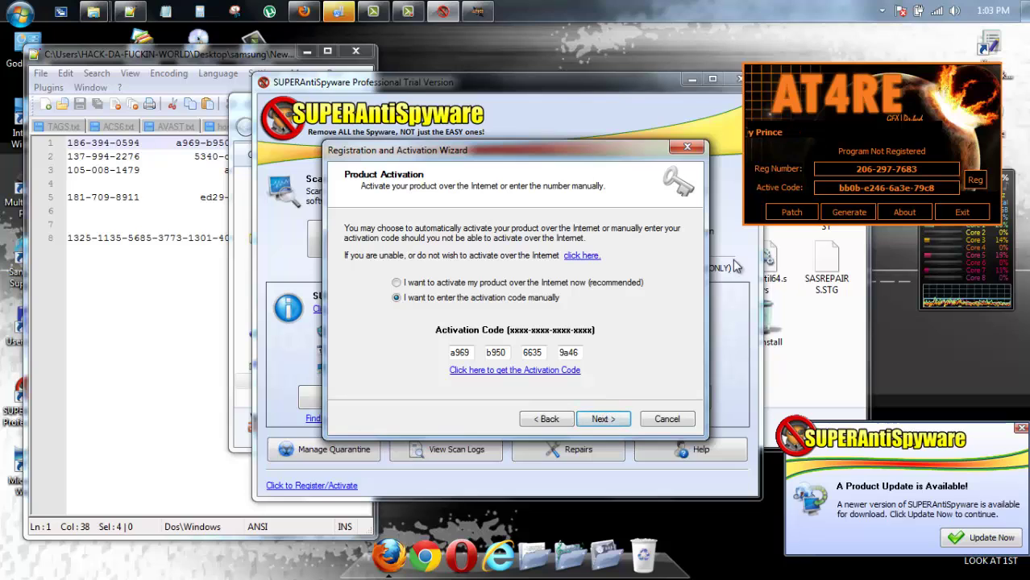
Copy the keygen's first activation code group into the wizard's first code box
left_click(838, 189)
left_click_drag(838, 189, 858, 189)
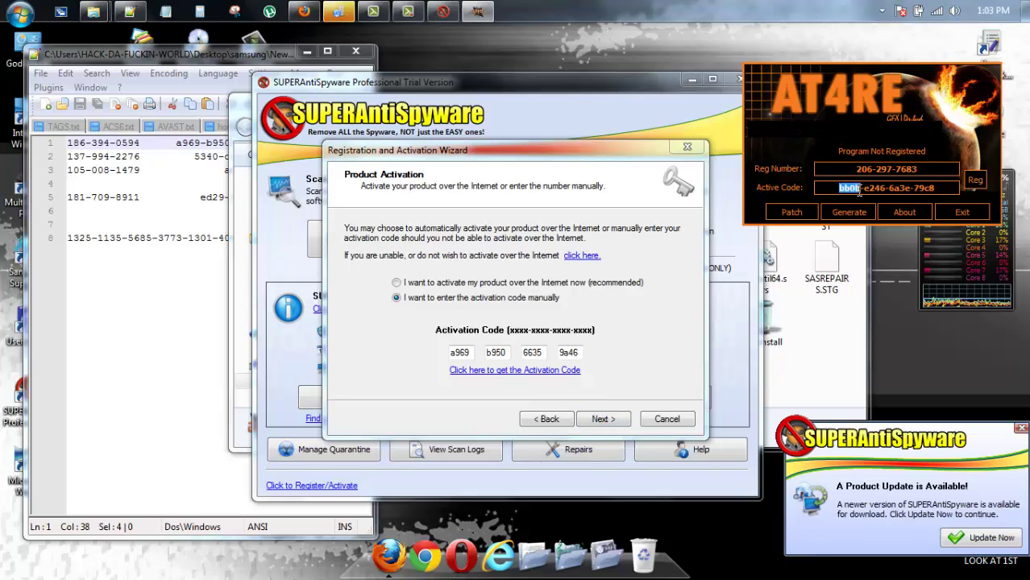
right_click(850, 194)
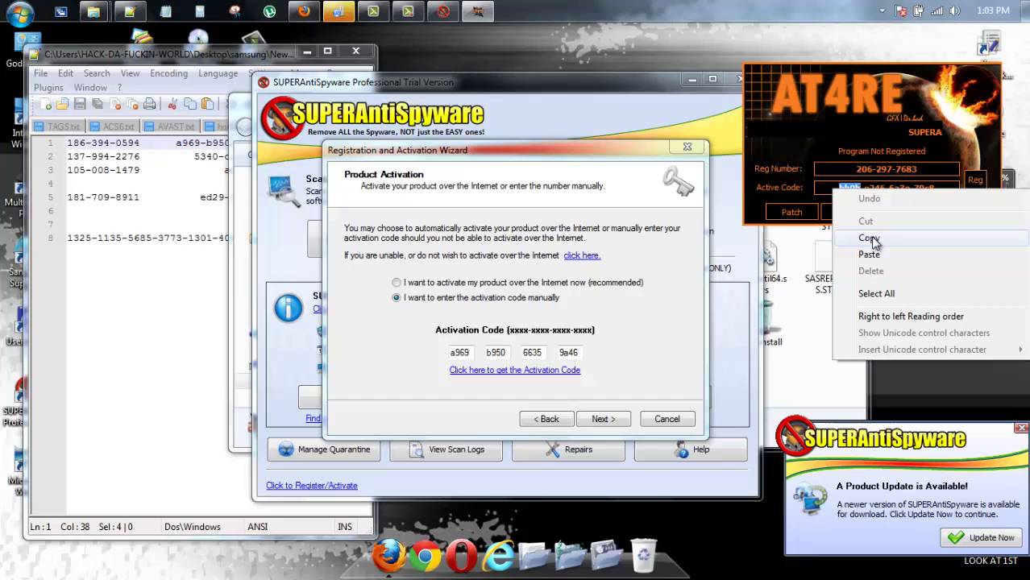
left_click(867, 235)
left_click(459, 353)
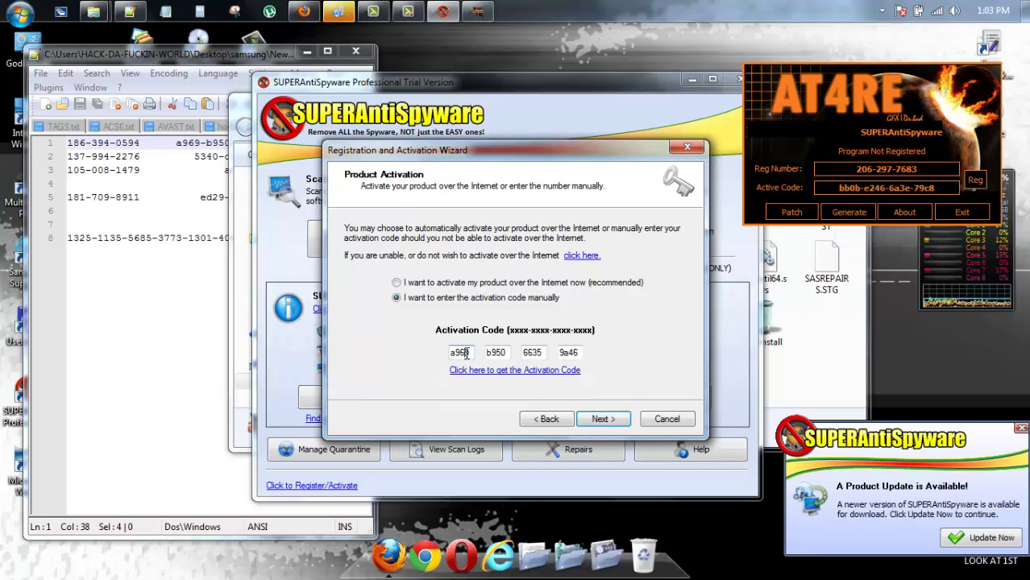
double_click(458, 352)
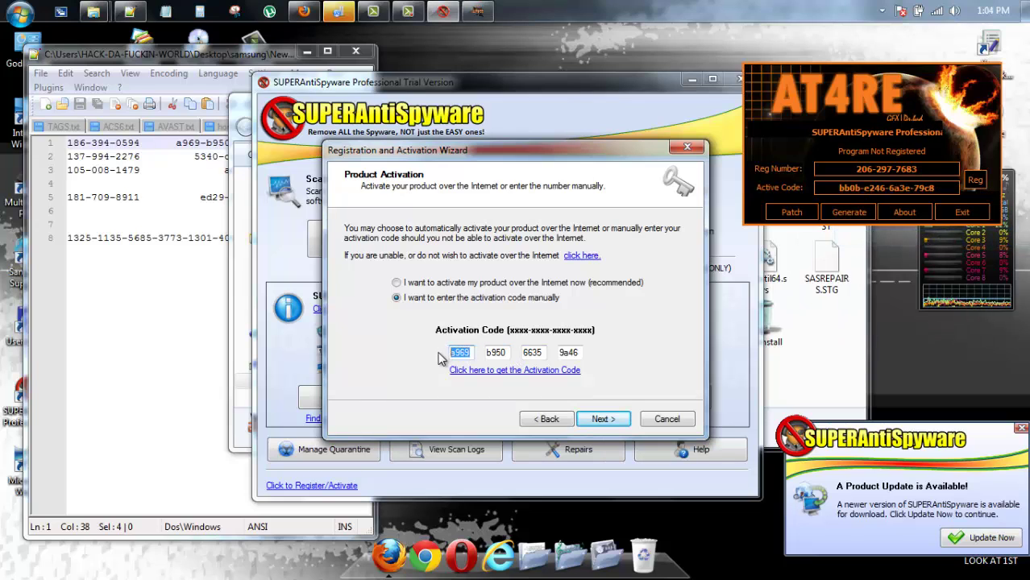
key("ctrl+v")
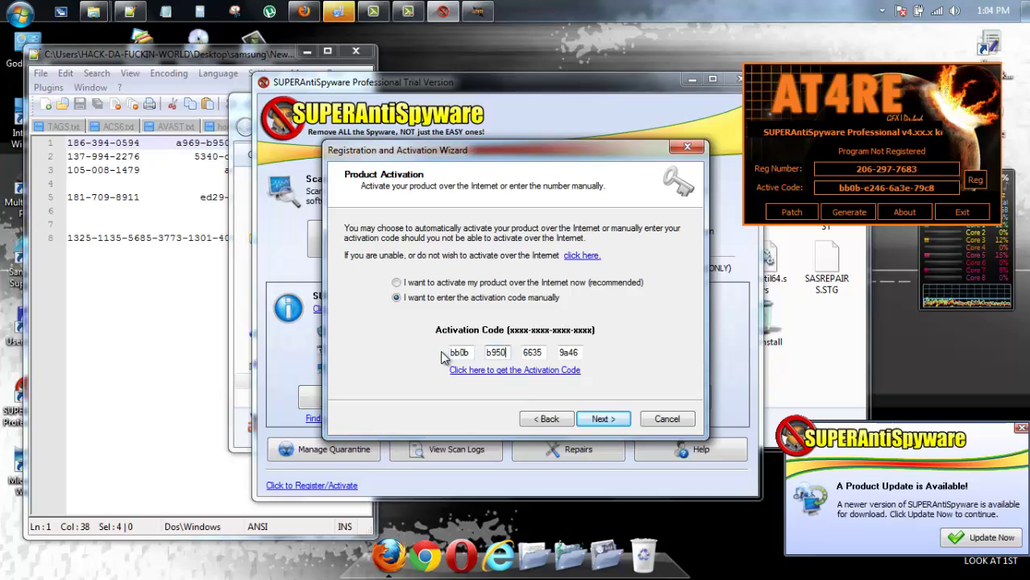
Copy the second code group from the keygen into the second box
double_click(876, 188)
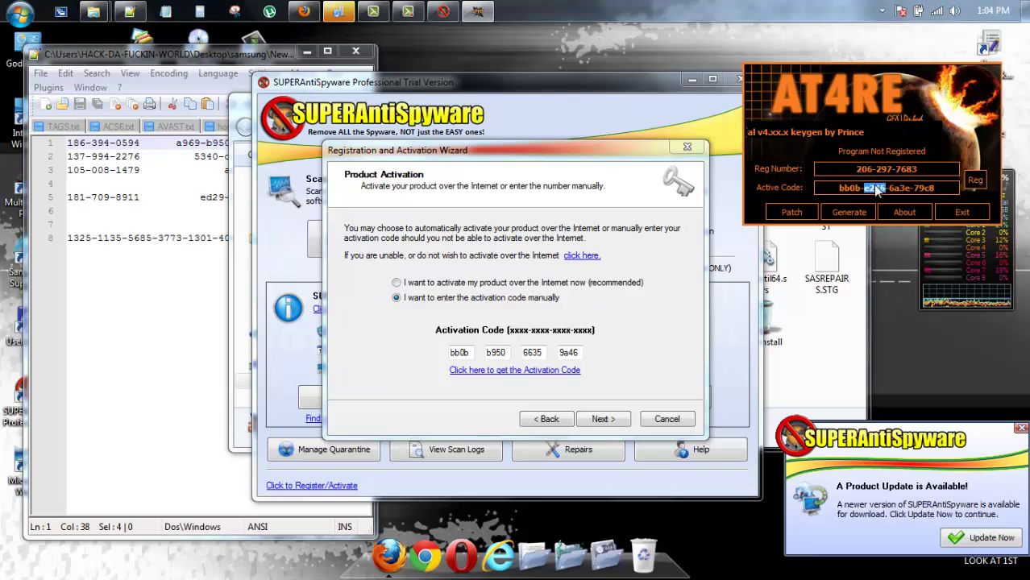
left_click(500, 352)
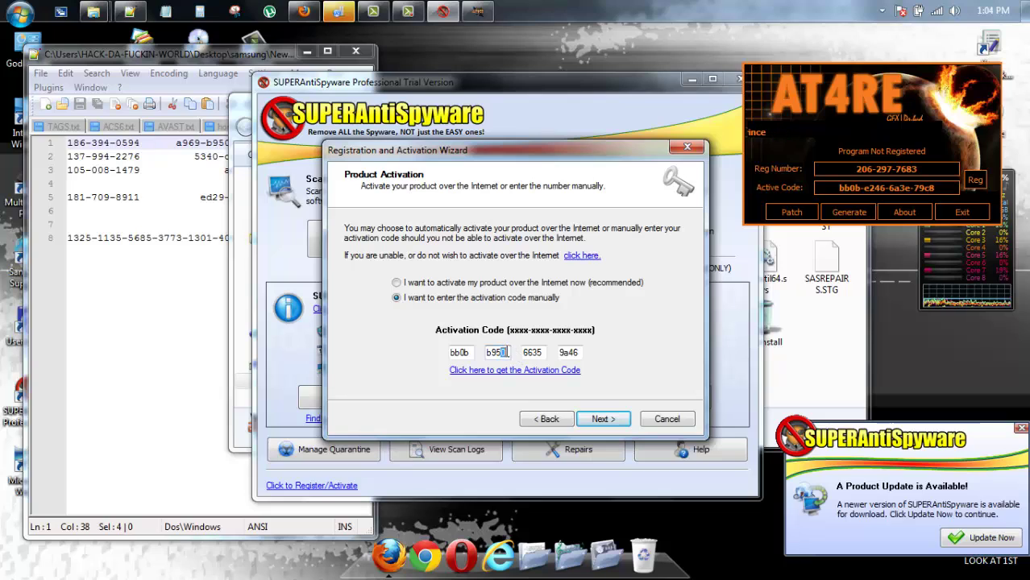
left_click_drag(503, 348, 470, 352)
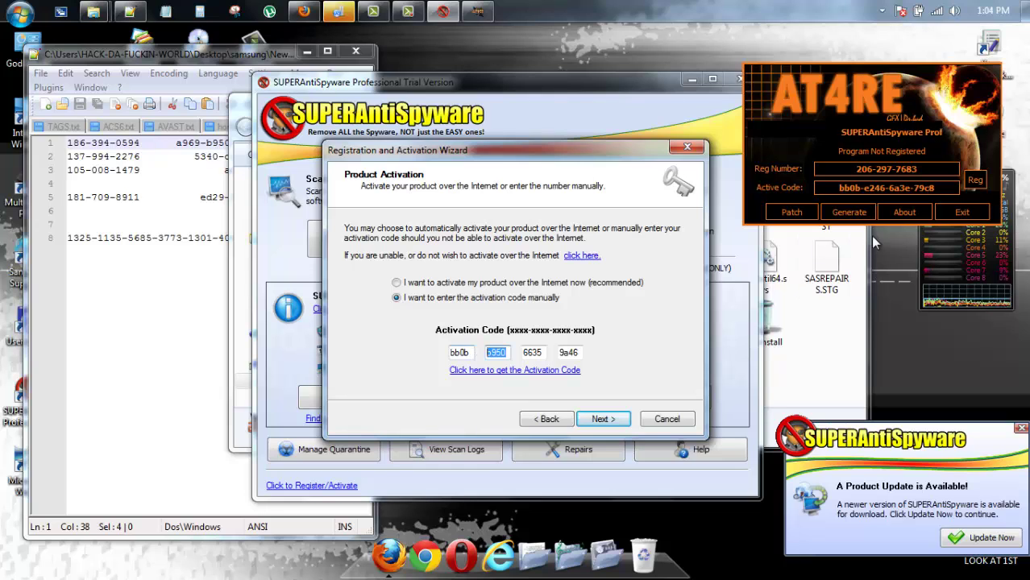
left_click_drag(864, 189, 886, 190)
right_click(886, 191)
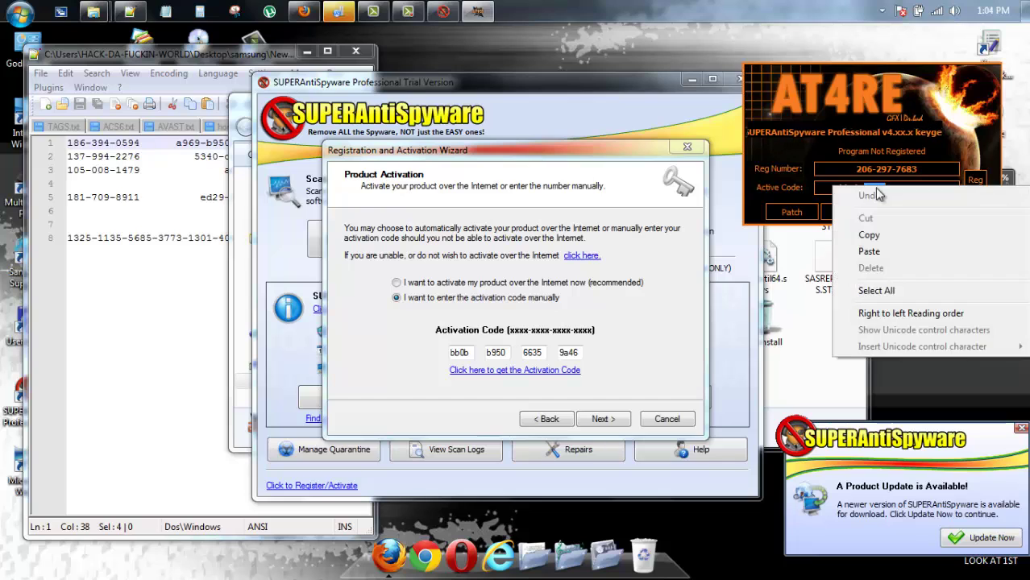
left_click(881, 240)
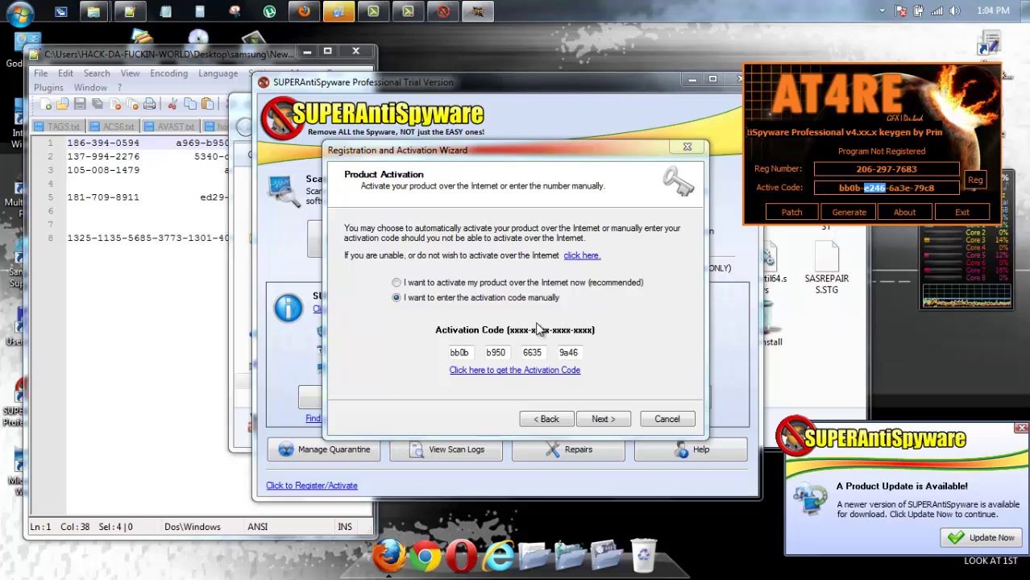
double_click(487, 349)
right_click(493, 353)
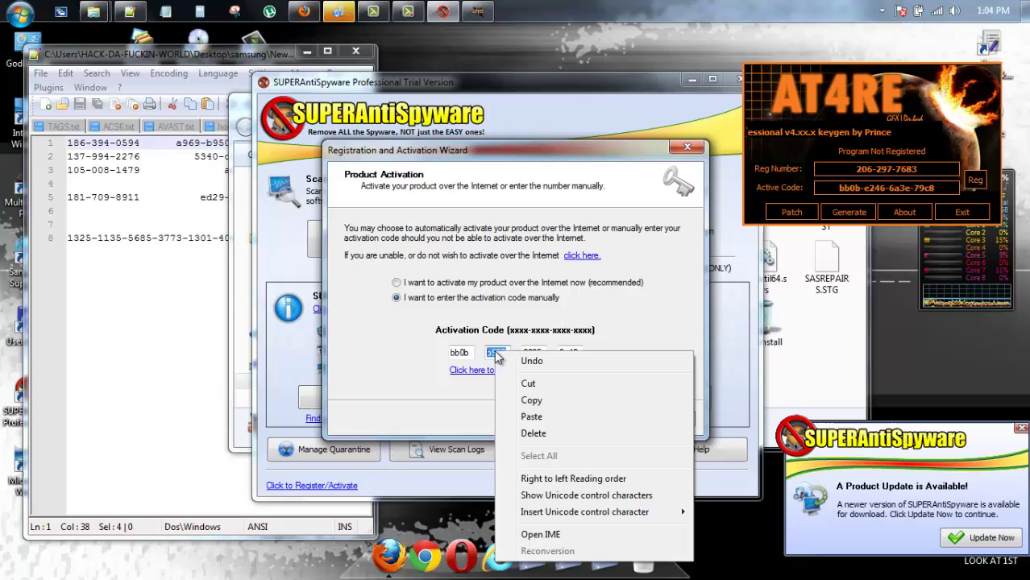
left_click(530, 417)
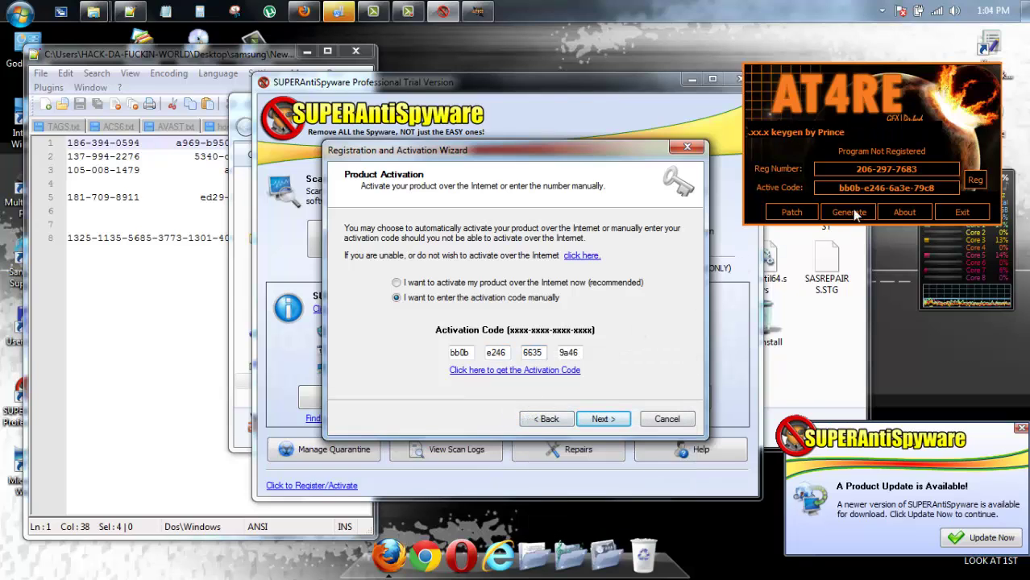
Fill the third activation code box with the keygen's third group
mouse_move(891, 188)
left_mouse_down()
mouse_move(916, 188)
mouse_move(899, 188)
left_mouse_up()
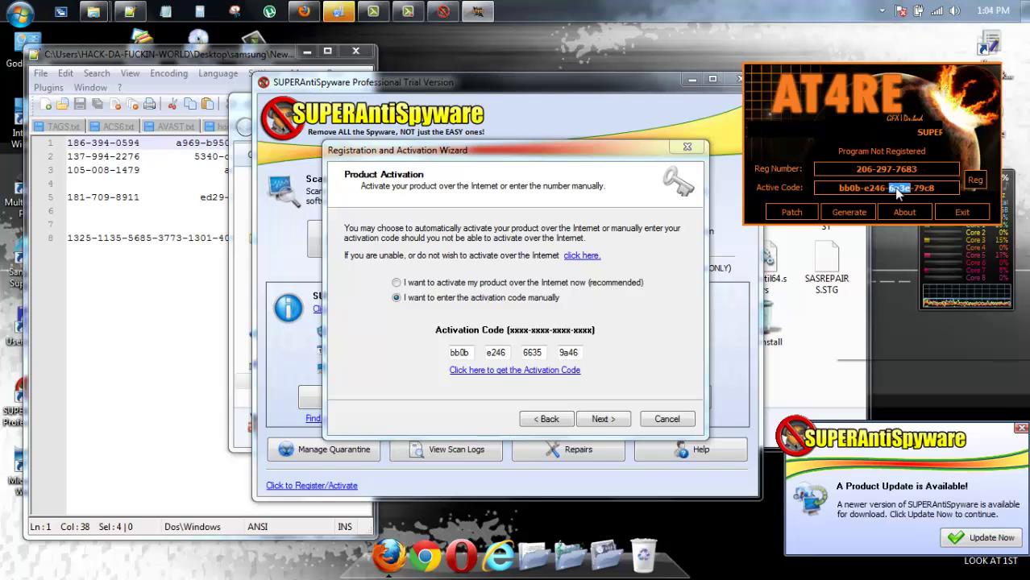
right_click(898, 188)
left_click(891, 236)
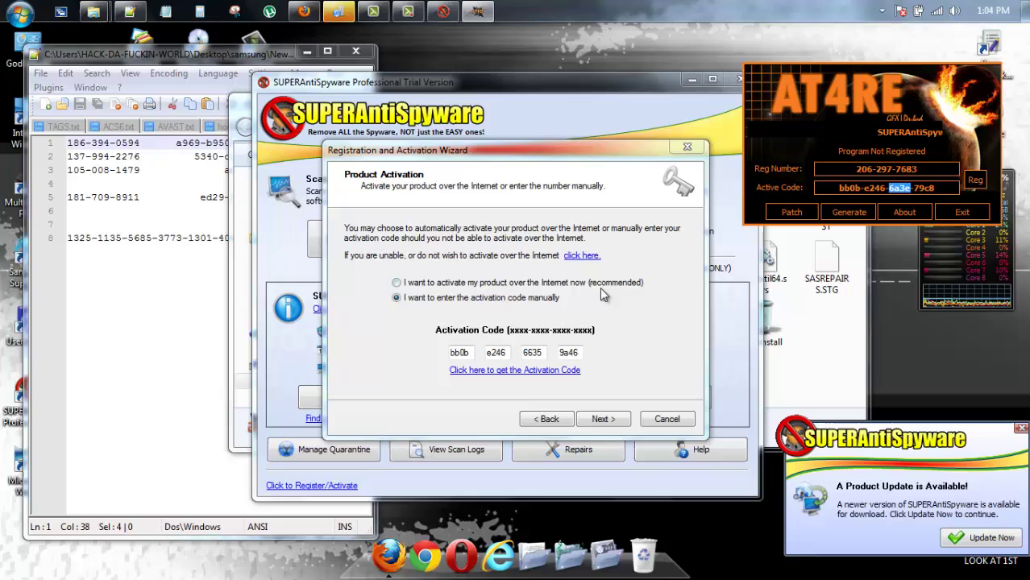
double_click(525, 352)
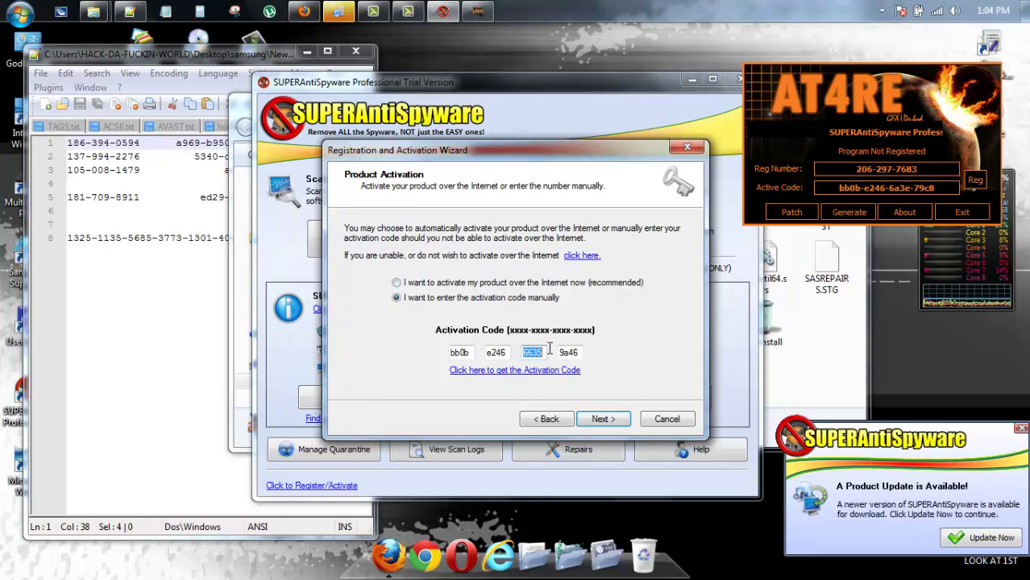
right_click(538, 357)
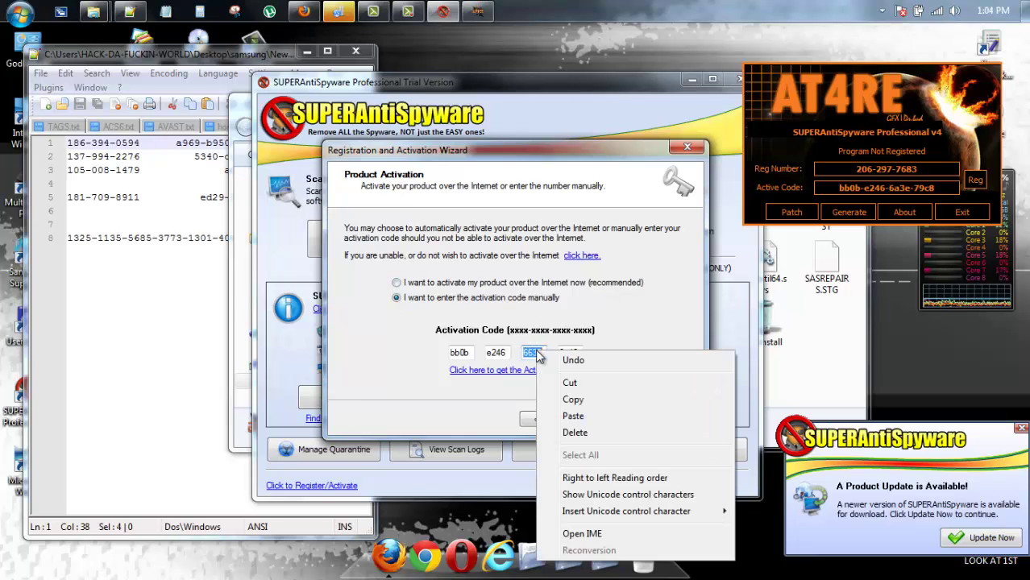
left_click(575, 416)
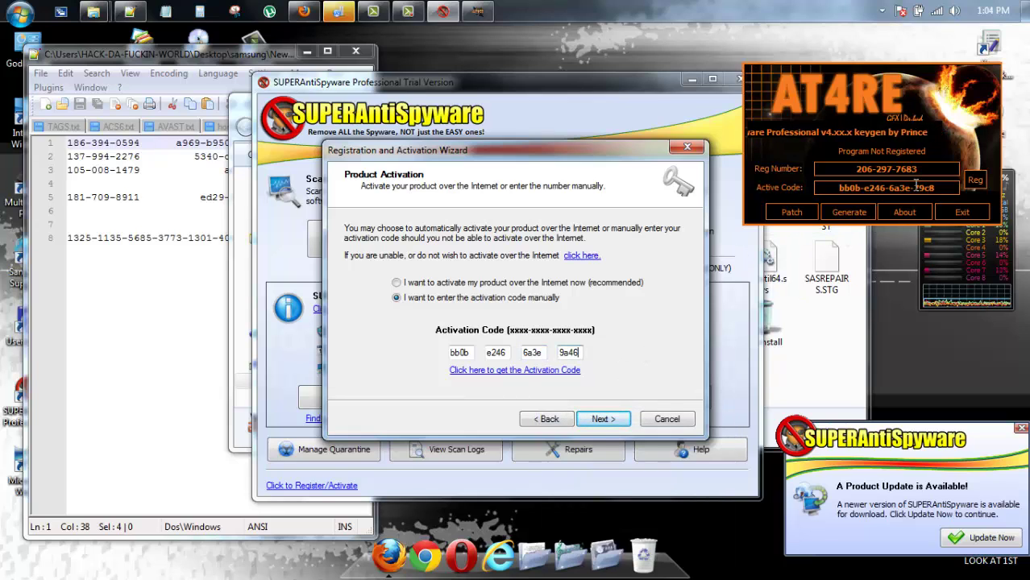
Paste the last code group into the fourth box and submit the activation code
left_click_drag(937, 187, 914, 188)
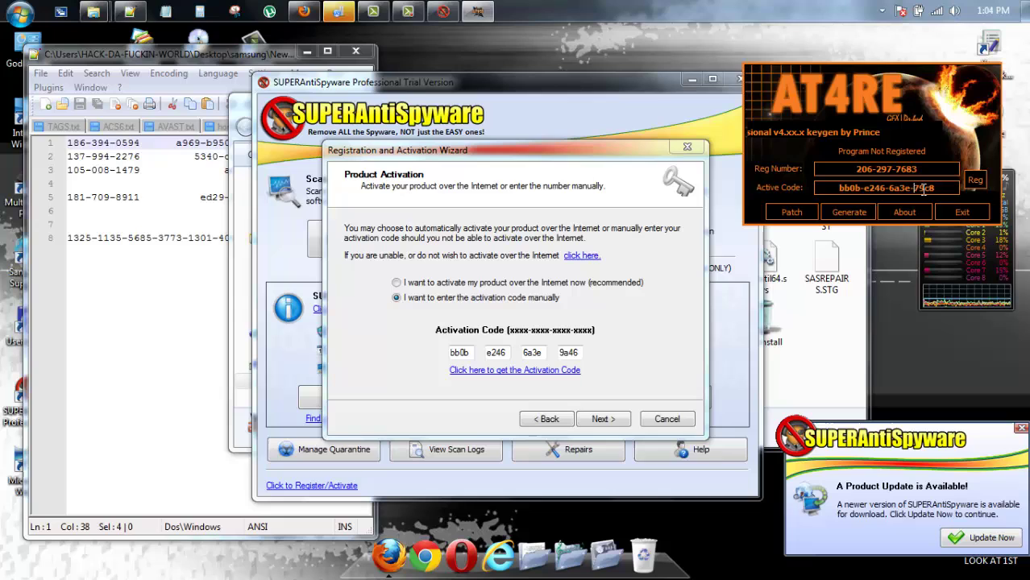
right_click(929, 188)
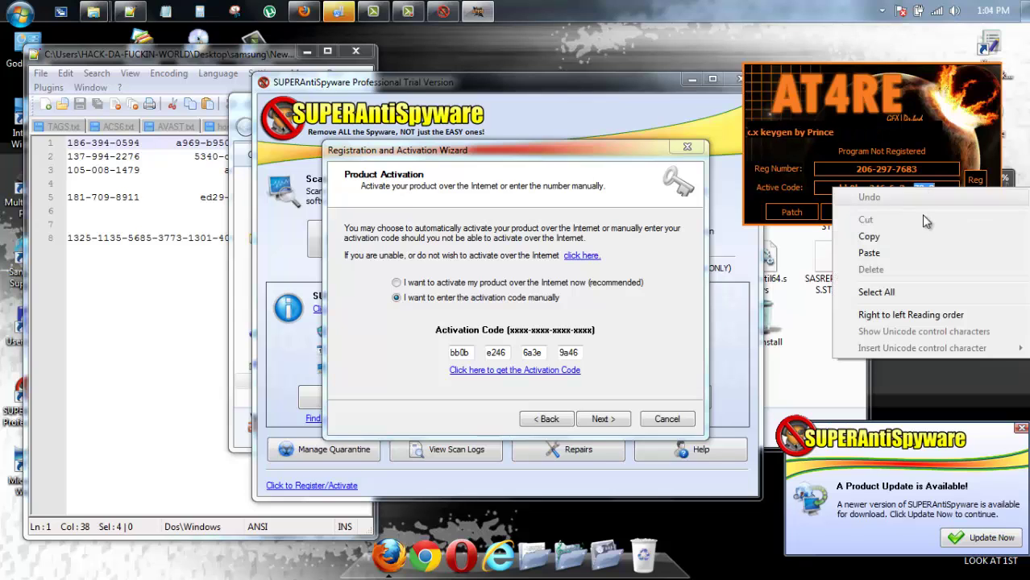
left_click(912, 234)
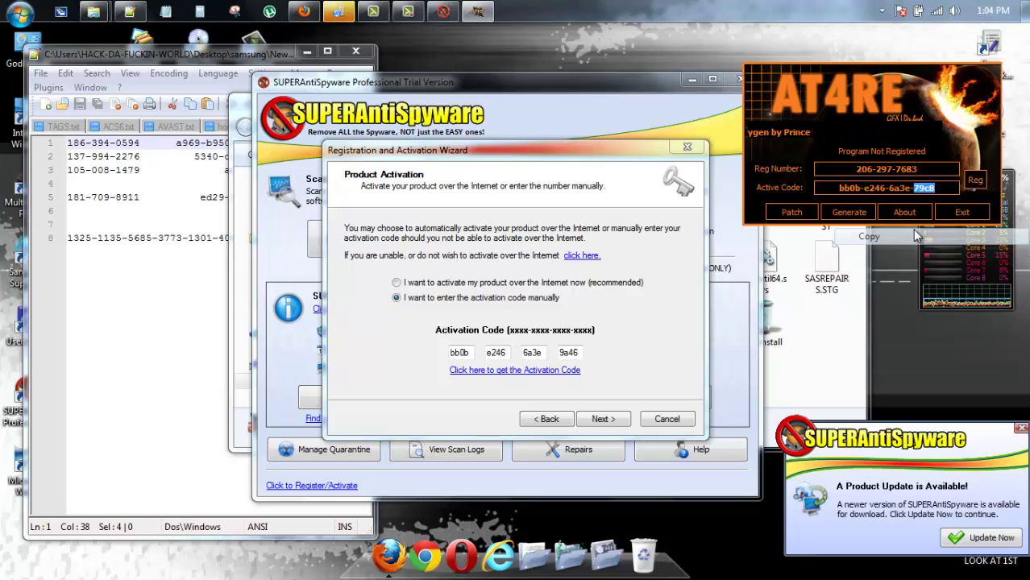
left_click_drag(561, 353, 582, 354)
right_click(577, 353)
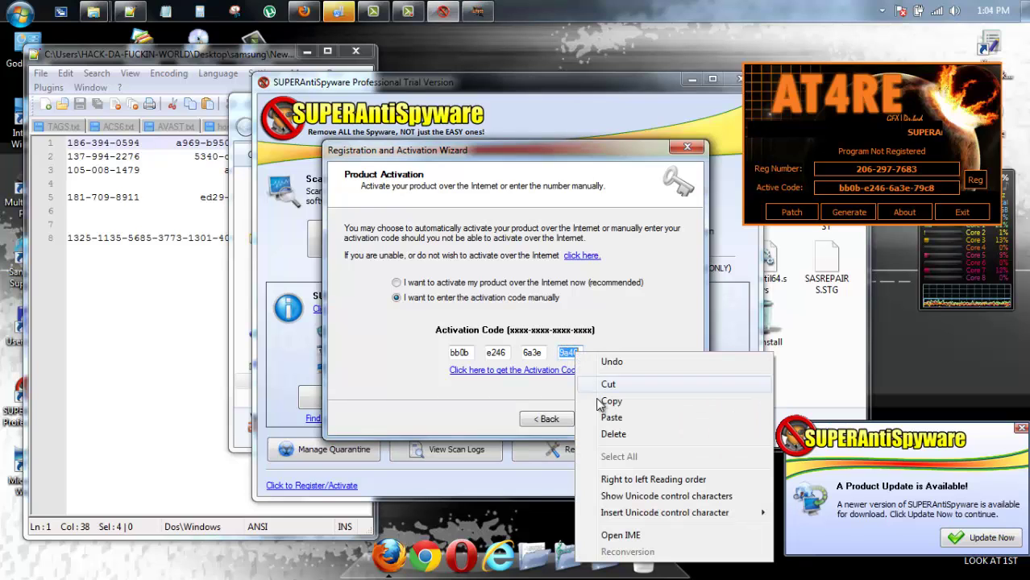
left_click(611, 419)
left_click(609, 418)
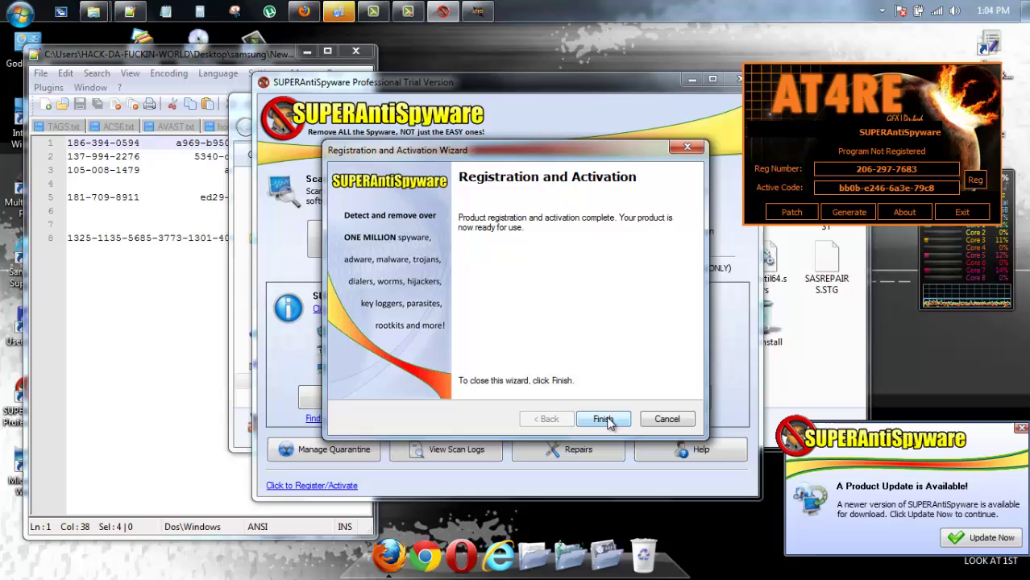
Finish the wizard and reposition the main window showing LIFETIME Subscription Active, version 5.0.1132
left_click(607, 419)
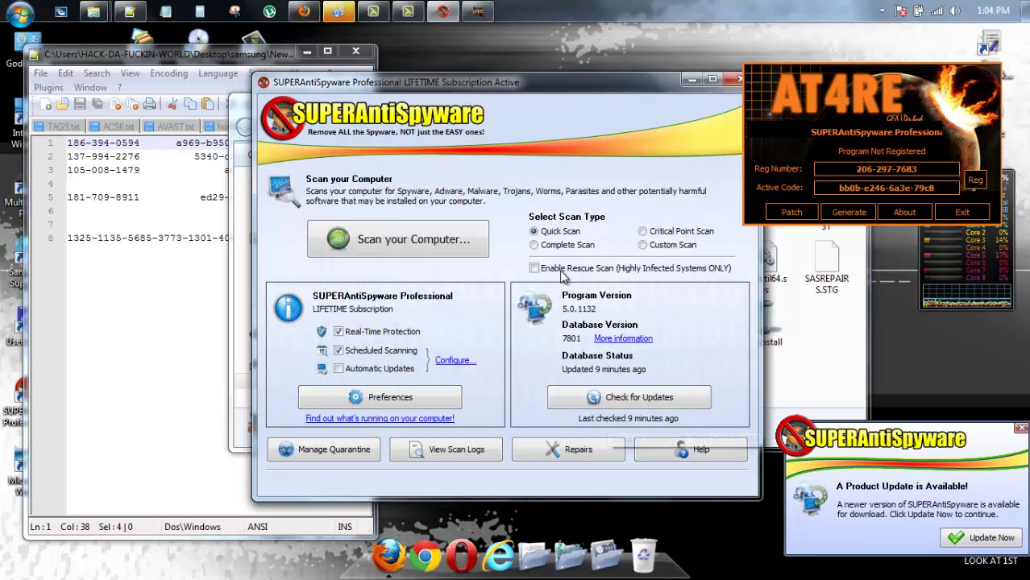
left_click_drag(609, 78, 538, 67)
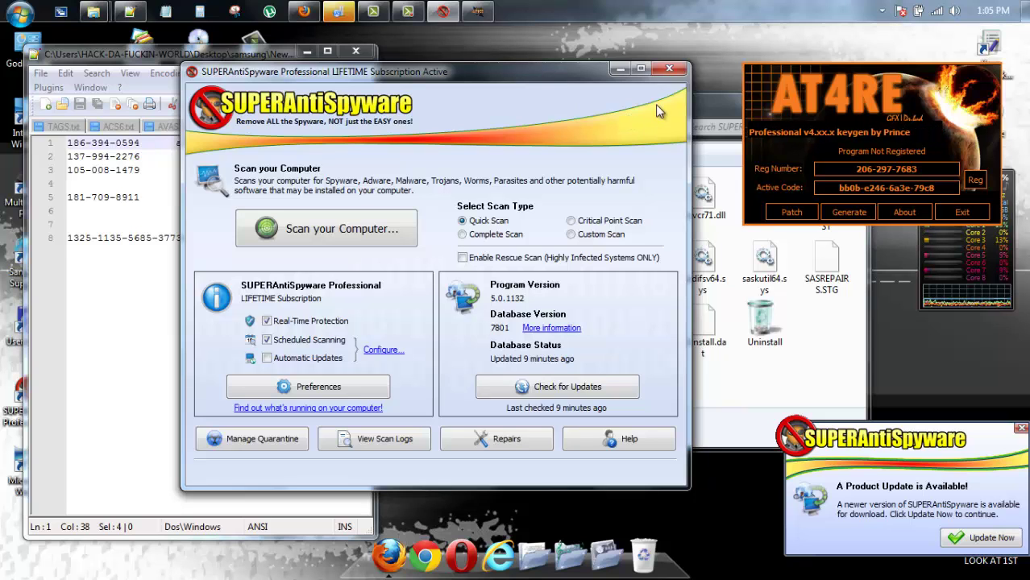
Close SUPERAntiSpyware, exit it from its tray icon, and close the keygen
left_click(669, 71)
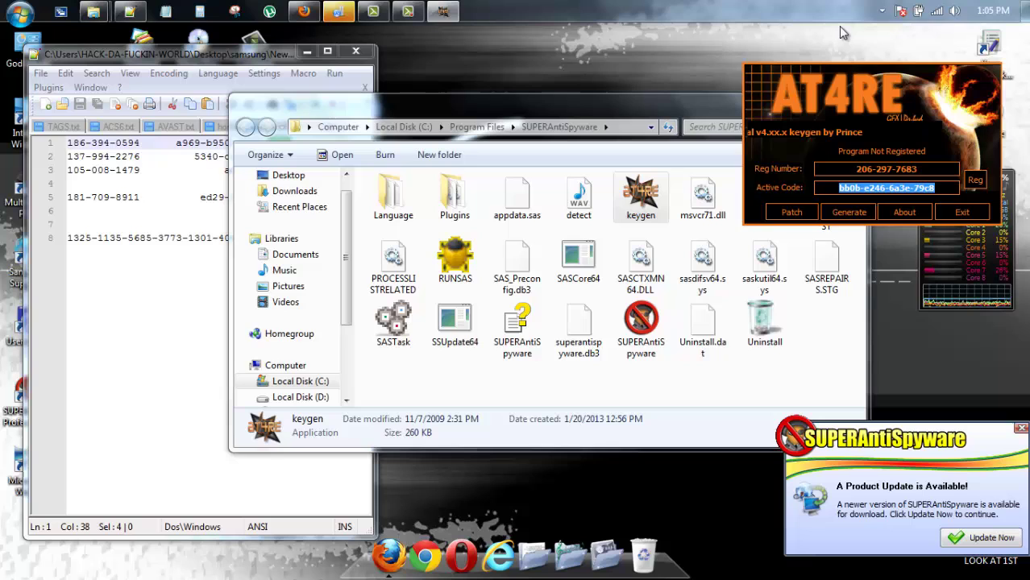
left_click(882, 12)
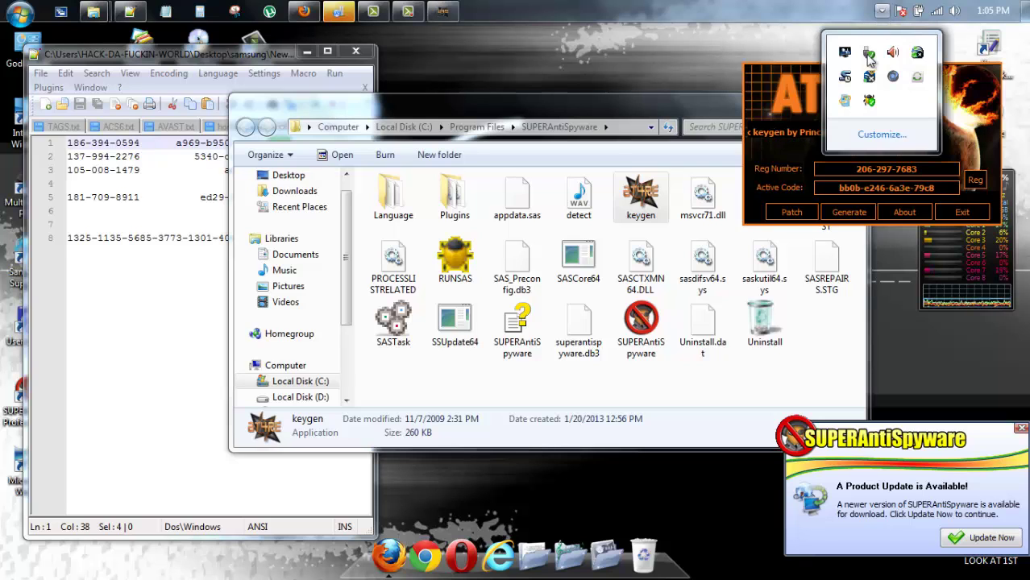
right_click(871, 97)
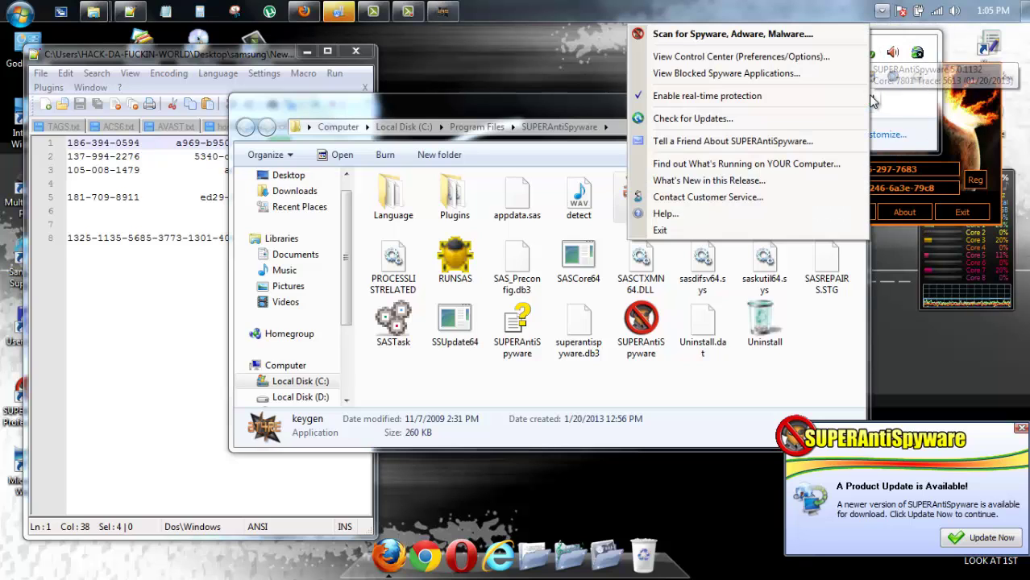
left_click(770, 230)
left_click(956, 212)
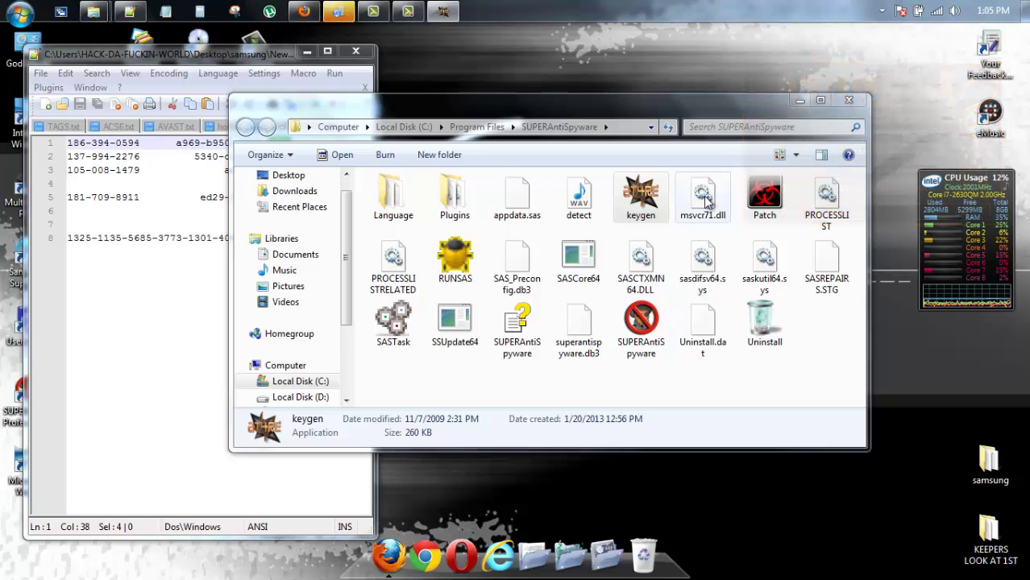
Delete the keygen and Patch files to the Recycle Bin, then close the folder and Notepad++
right_click(629, 197)
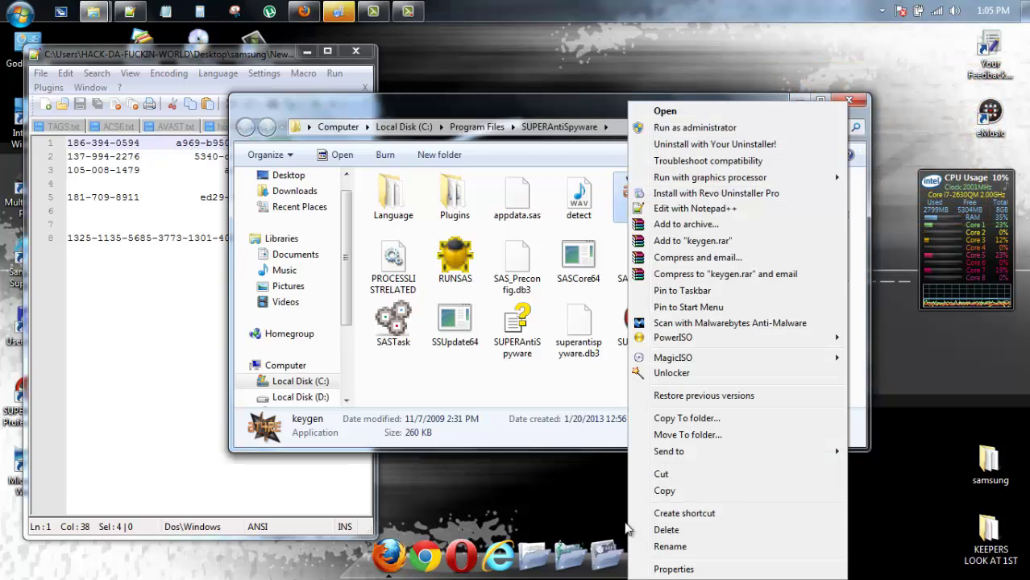
left_click(666, 530)
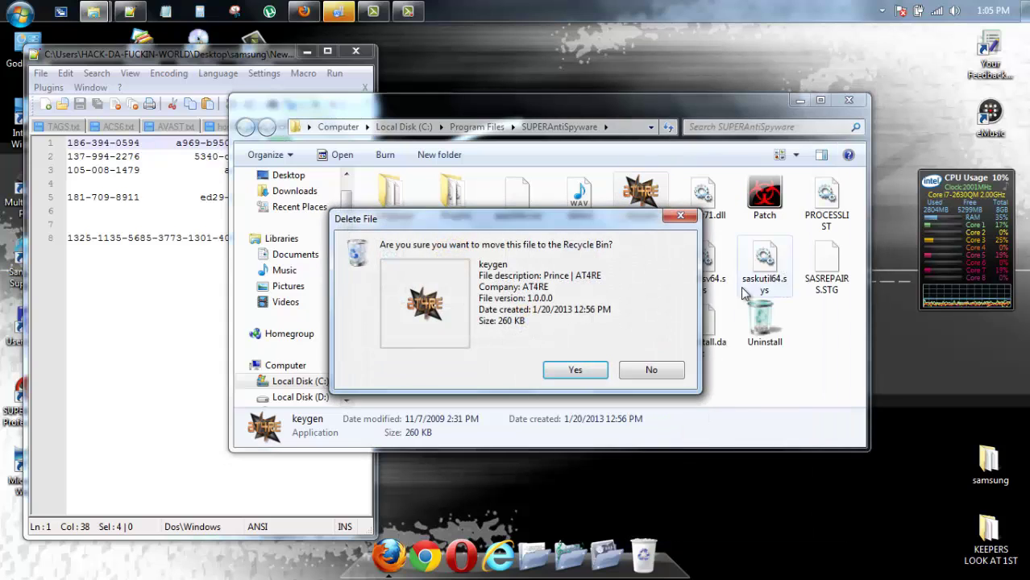
left_click(595, 376)
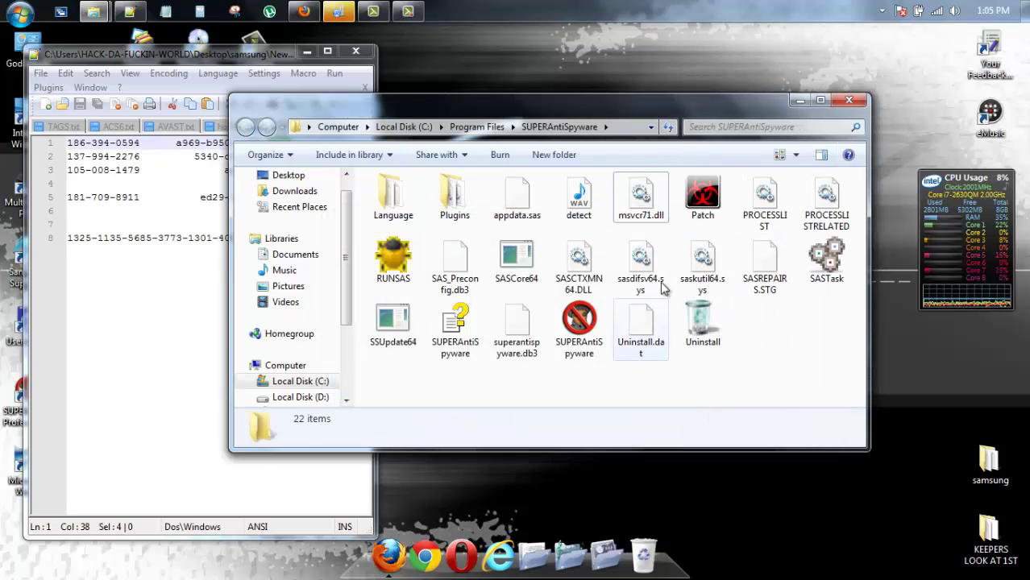
left_click(703, 211)
right_click(702, 217)
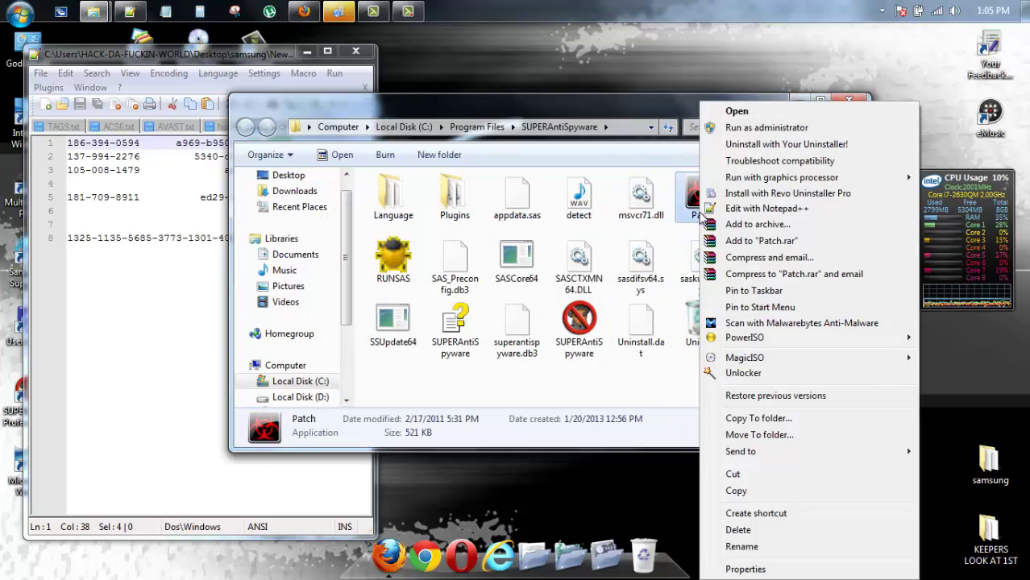
left_click(741, 530)
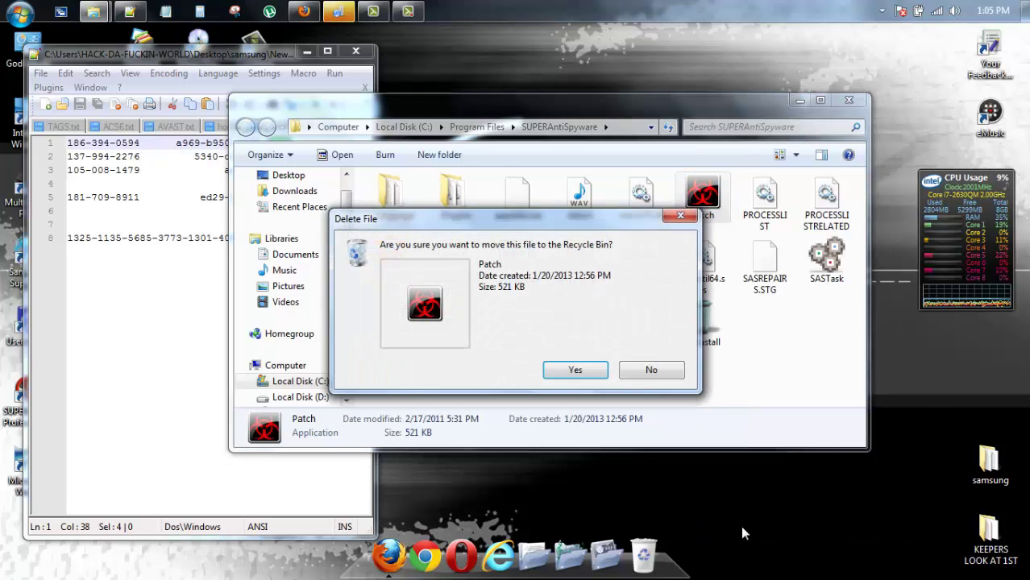
key("Return")
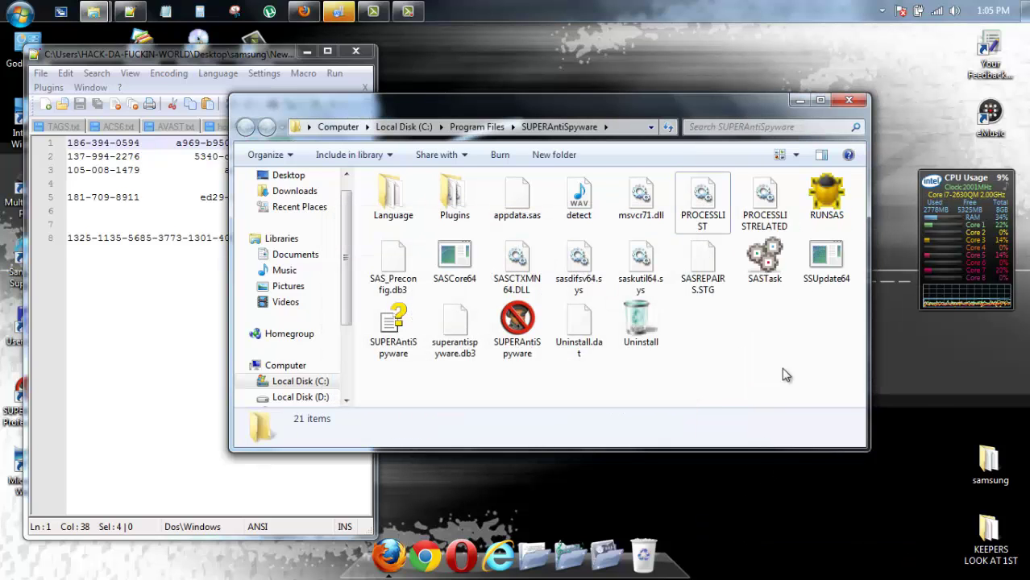
left_click(849, 100)
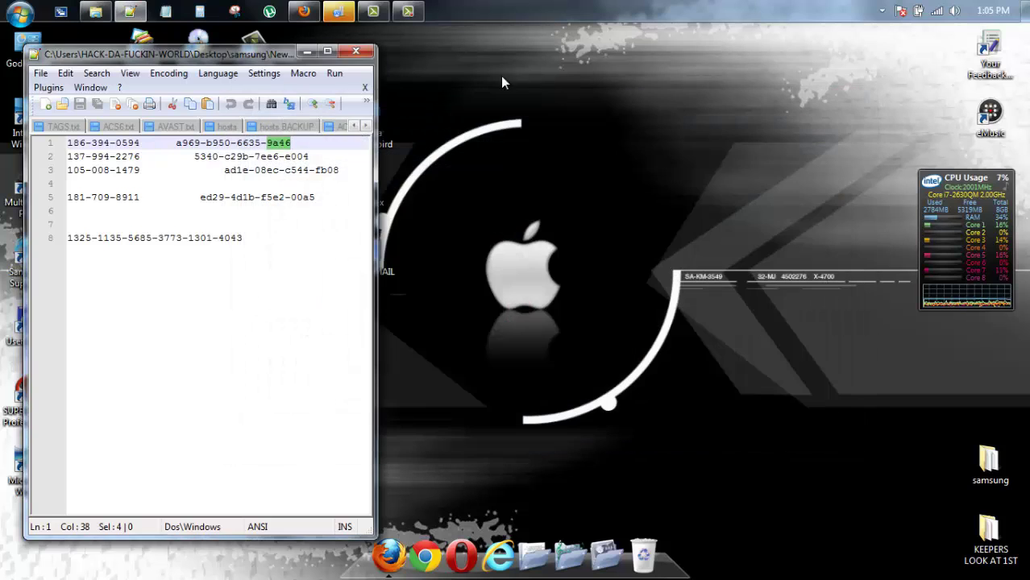
left_click(358, 50)
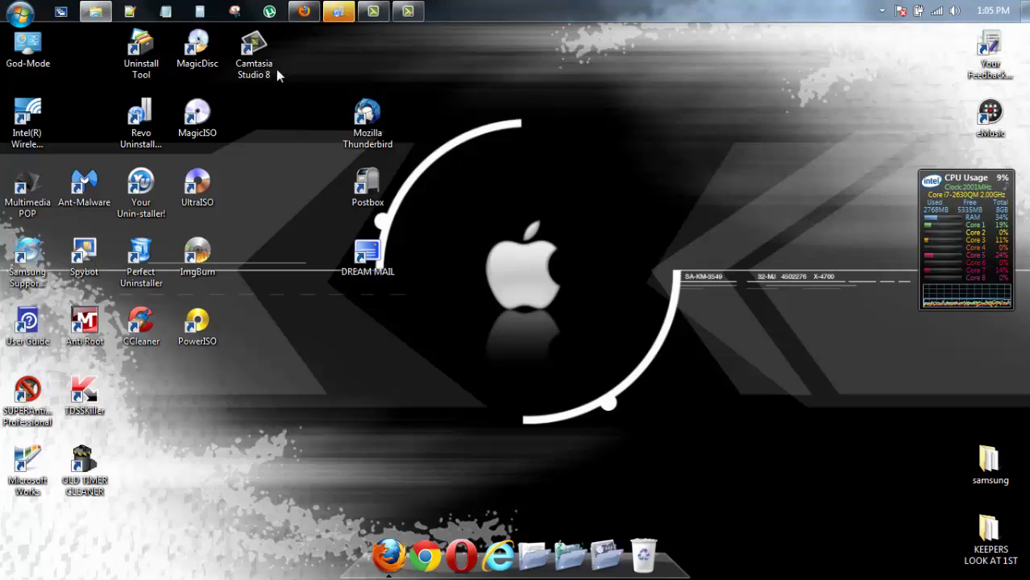
Open 'super anti-spyware HOSTS EDIT + SERIAL.txt' and copy its 127.0.0.1 license.superantispyware.com line
mouse_move(92, 13)
left_click(145, 46)
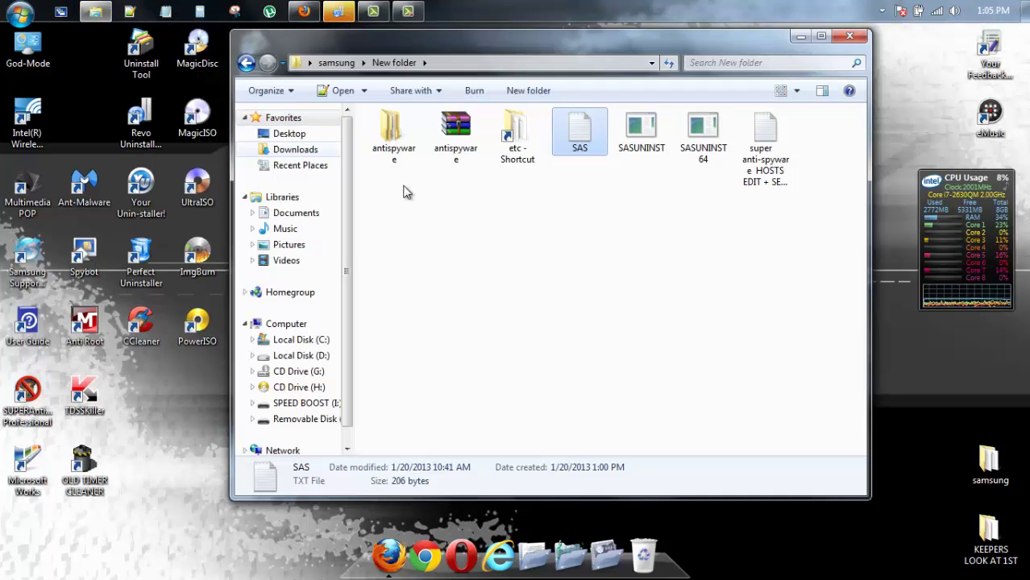
double_click(774, 173)
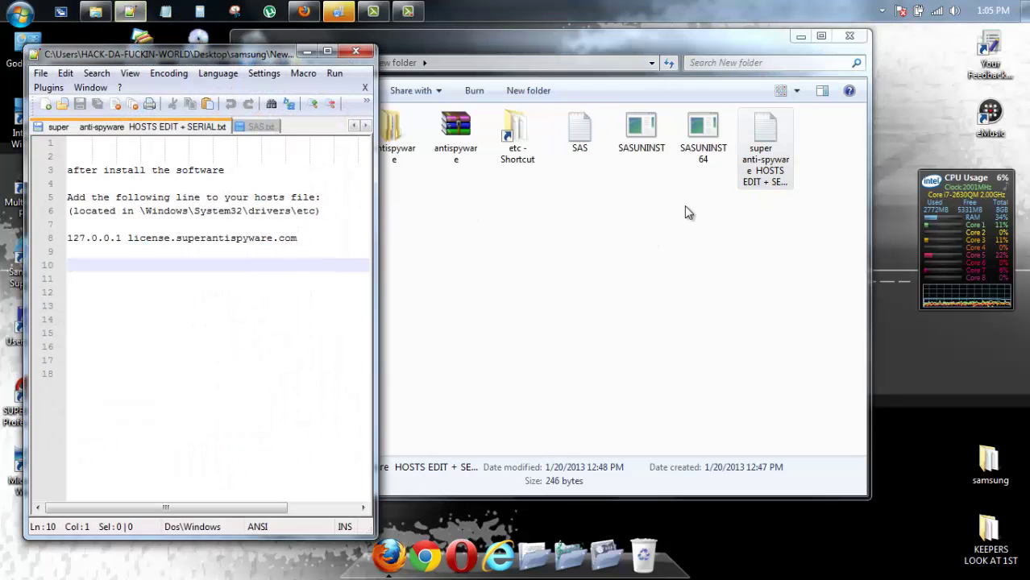
left_click_drag(299, 239, 72, 238)
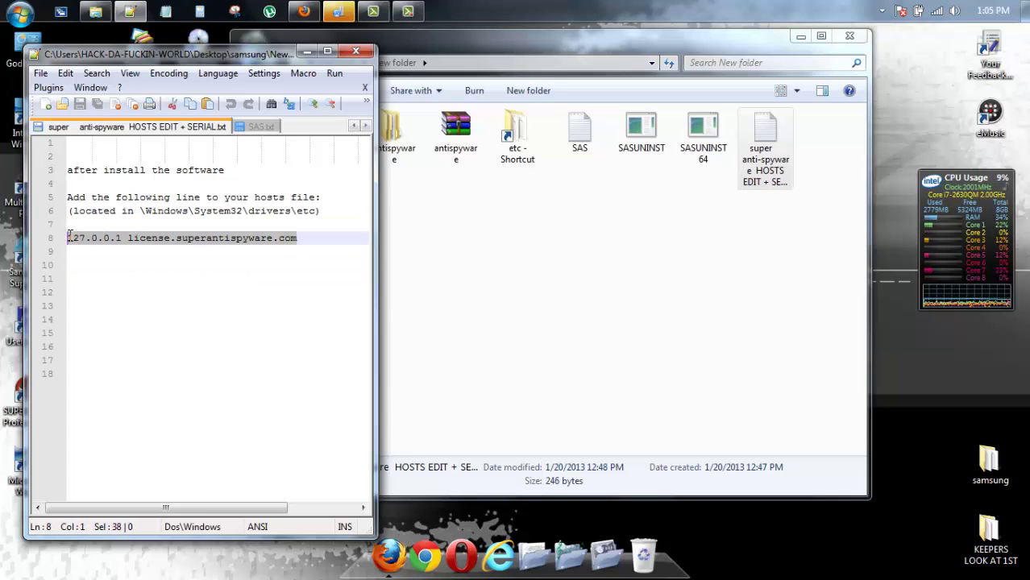
right_click(85, 239)
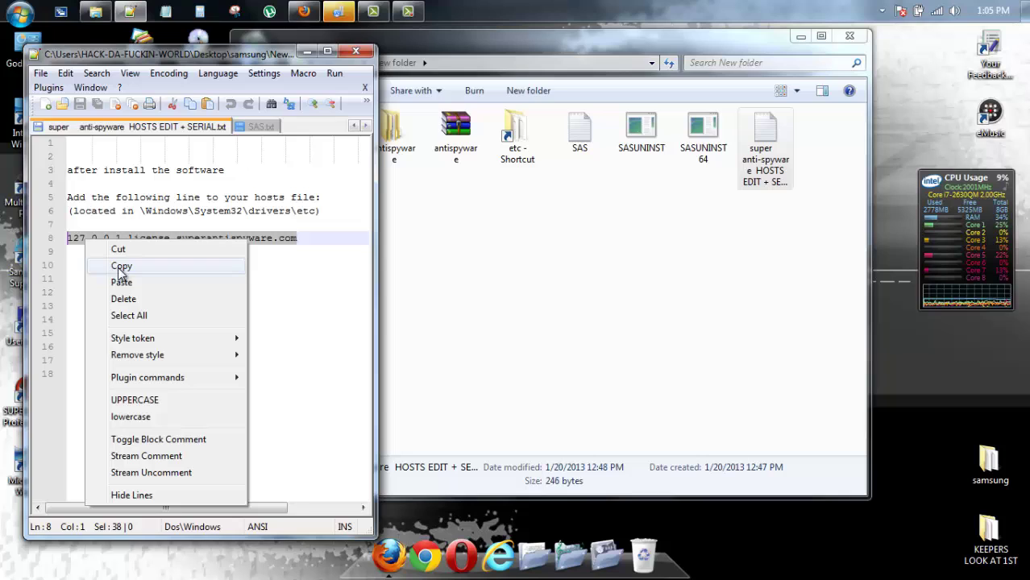
left_click(119, 267)
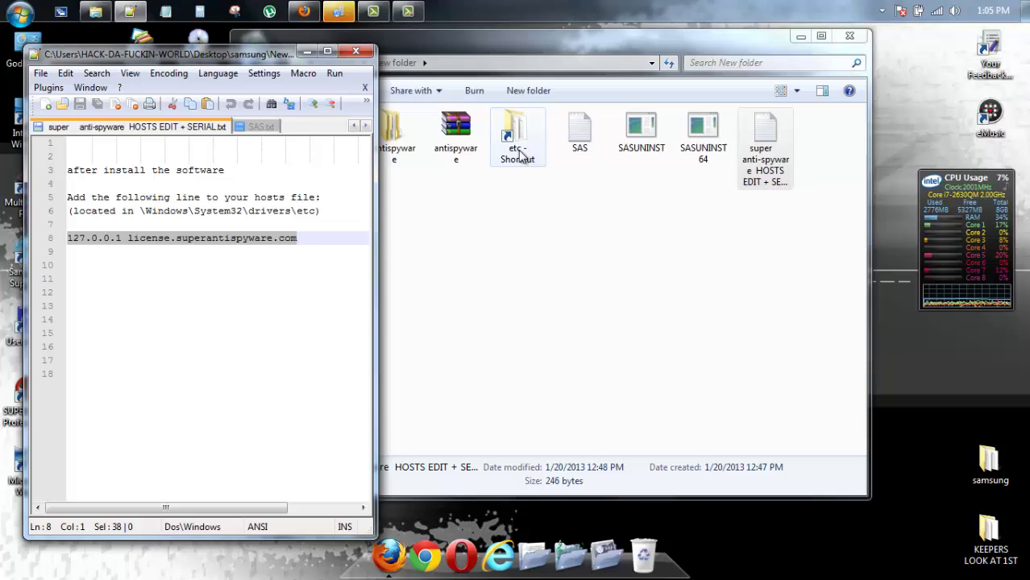
right_click(232, 239)
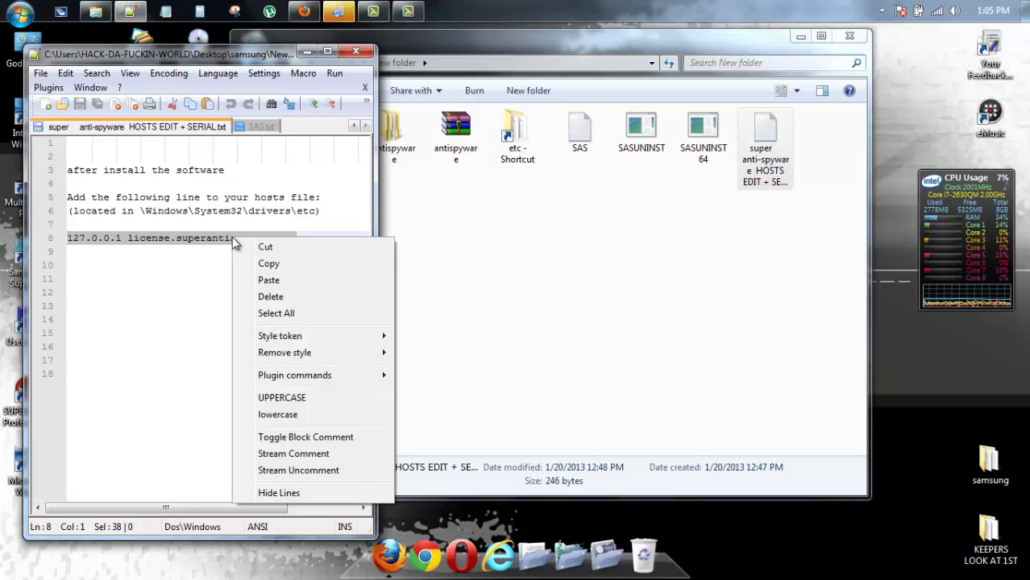
left_click(266, 265)
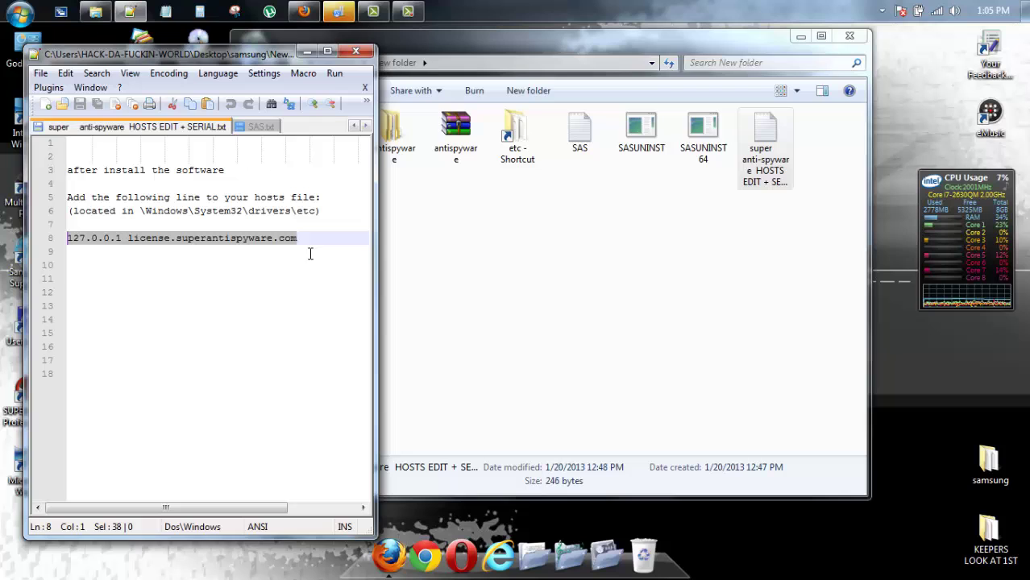
Open the hosts file from the etc folder and paste the 127.0.0.1 license.superantispyware.com entry on line 23
double_click(508, 154)
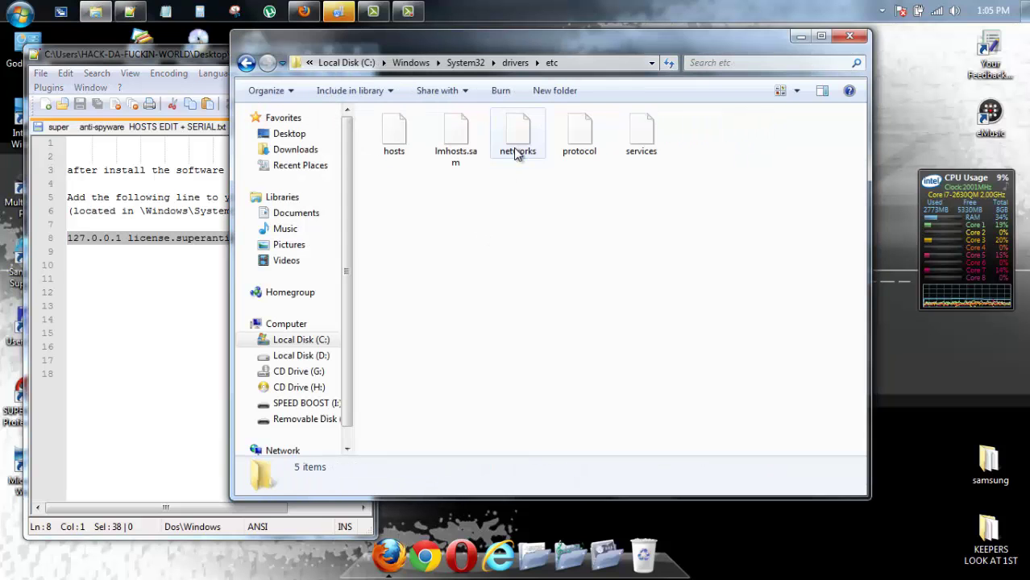
right_click(395, 146)
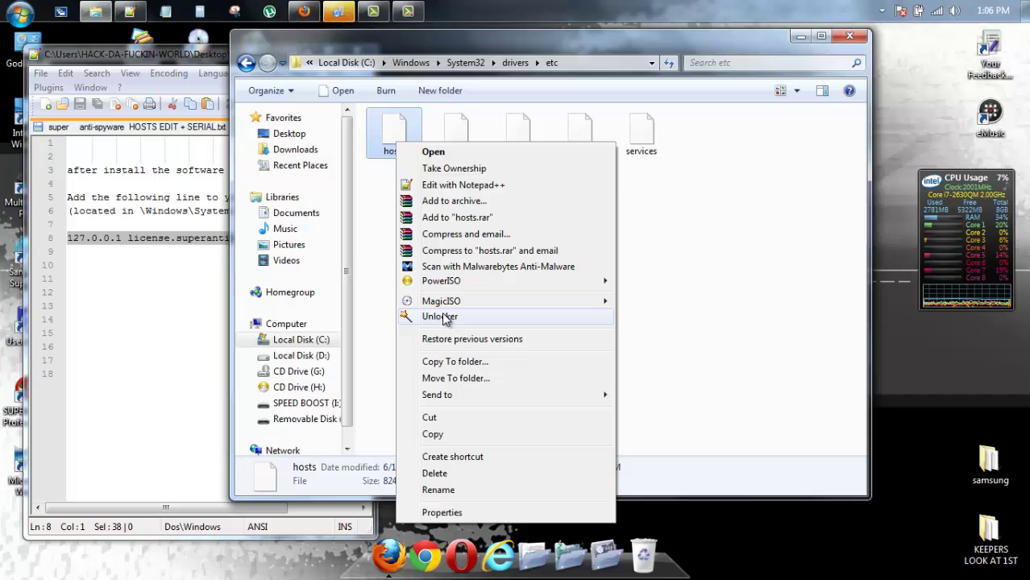
left_click(455, 185)
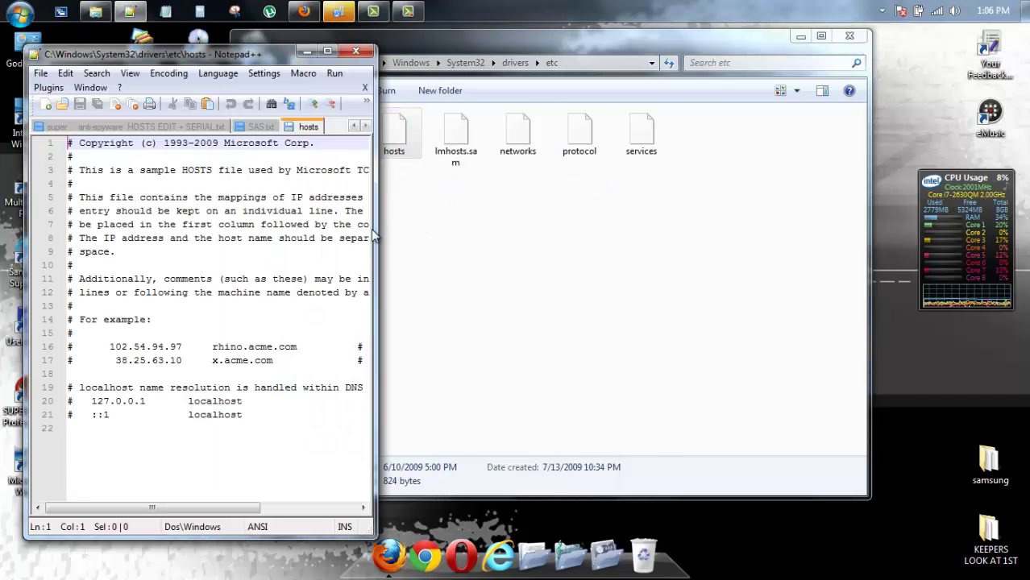
left_click_drag(373, 233, 540, 240)
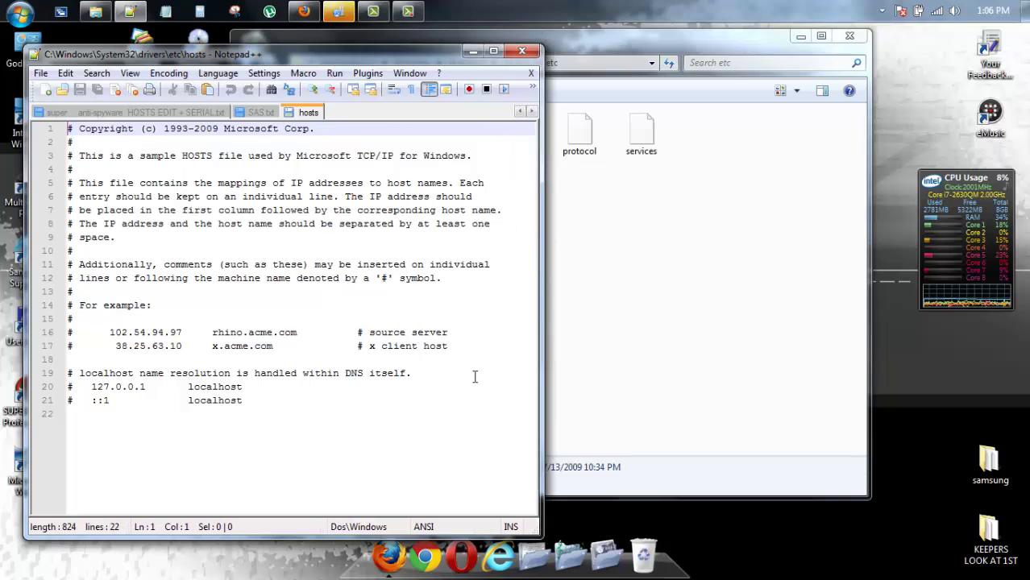
left_click(252, 402)
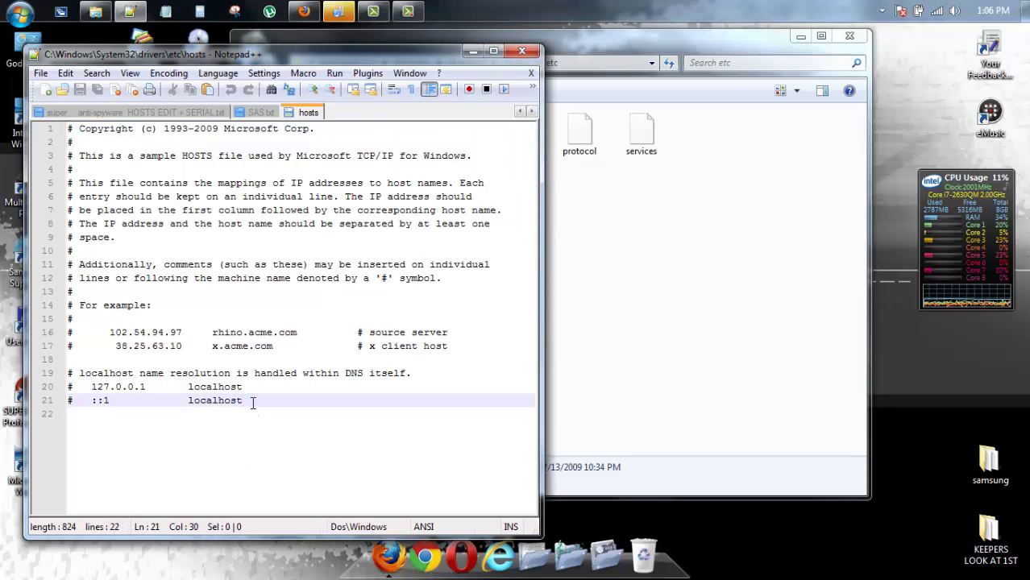
key("Return")
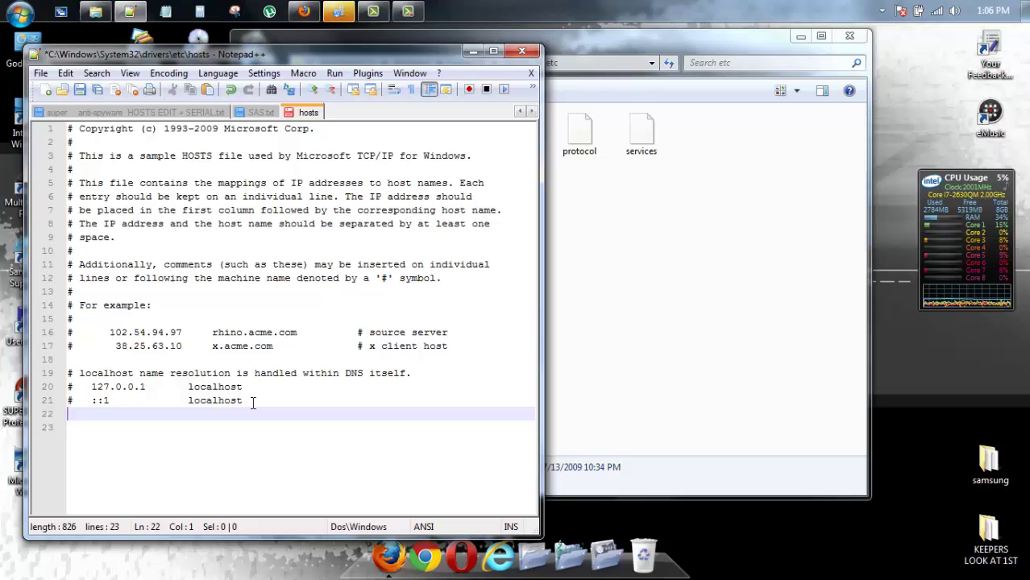
key("Return")
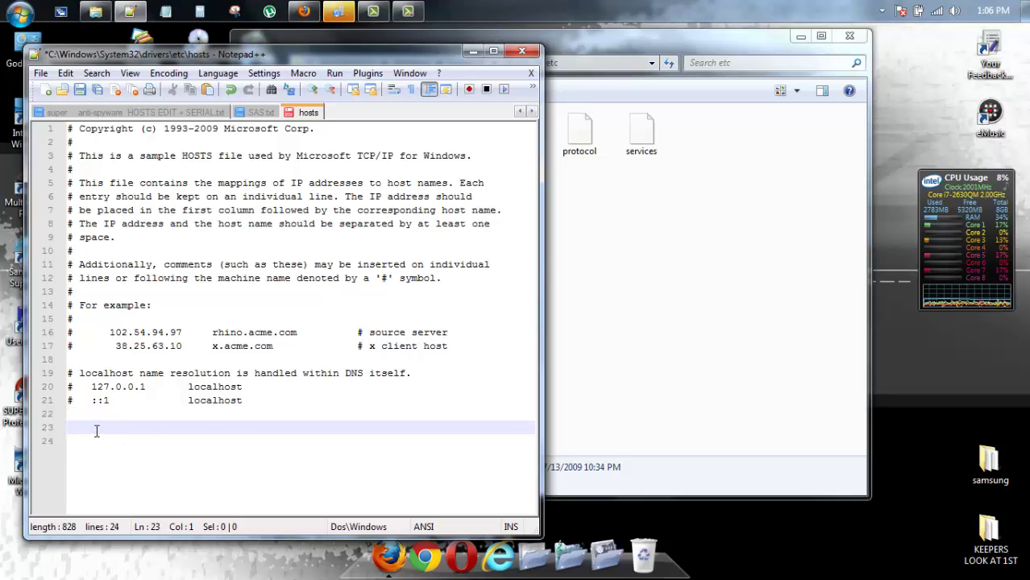
right_click(95, 430)
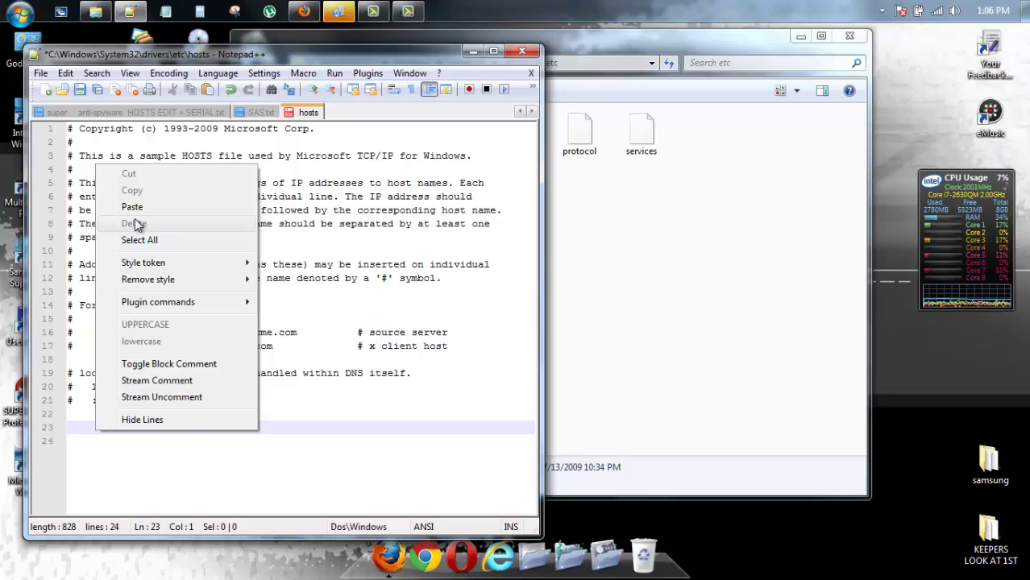
left_click(132, 207)
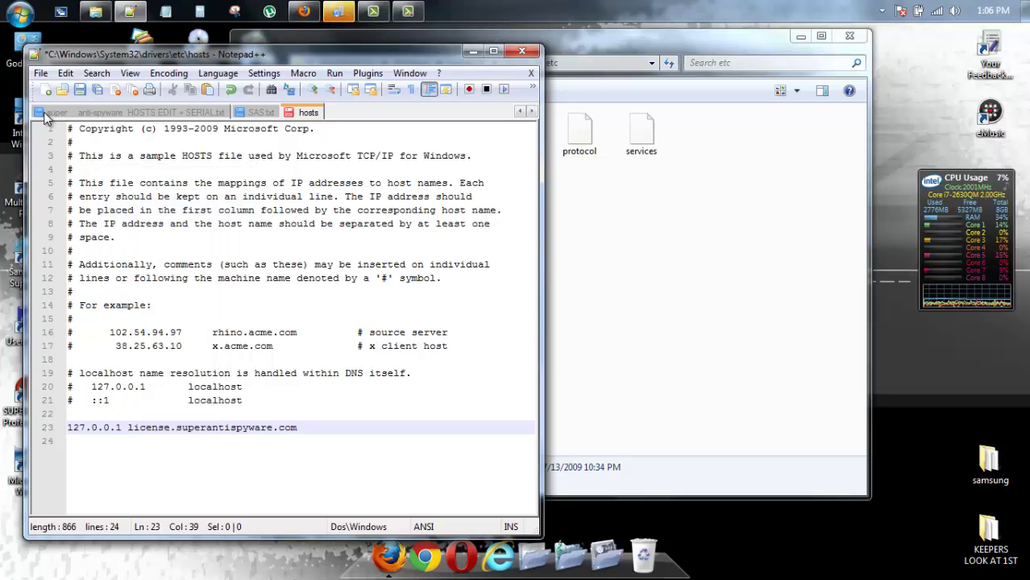
Save the hosts file, close it, minimize Notepad++ and close the etc folder
left_click(40, 73)
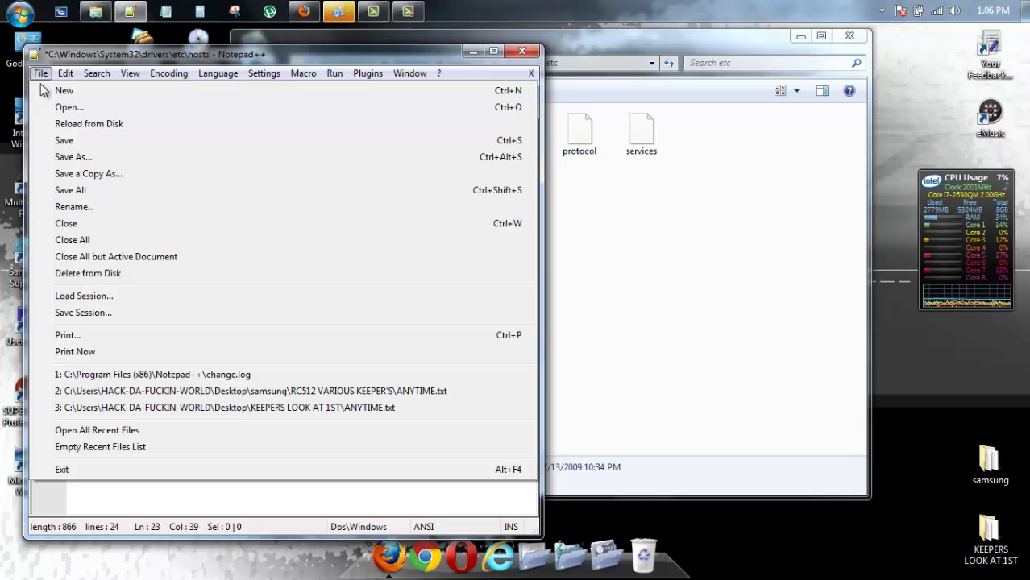
left_click(66, 140)
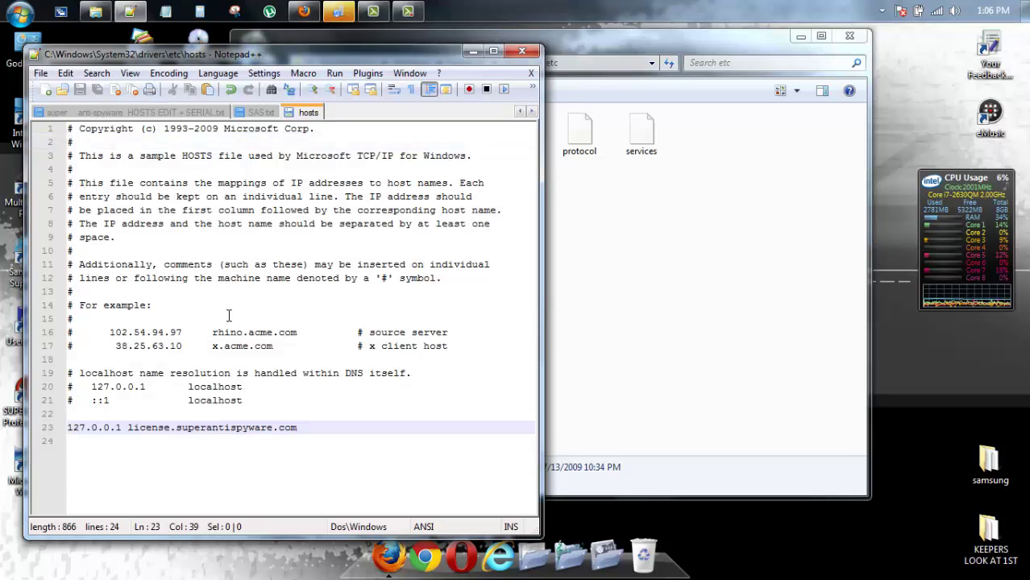
right_click(309, 113)
left_click(344, 125)
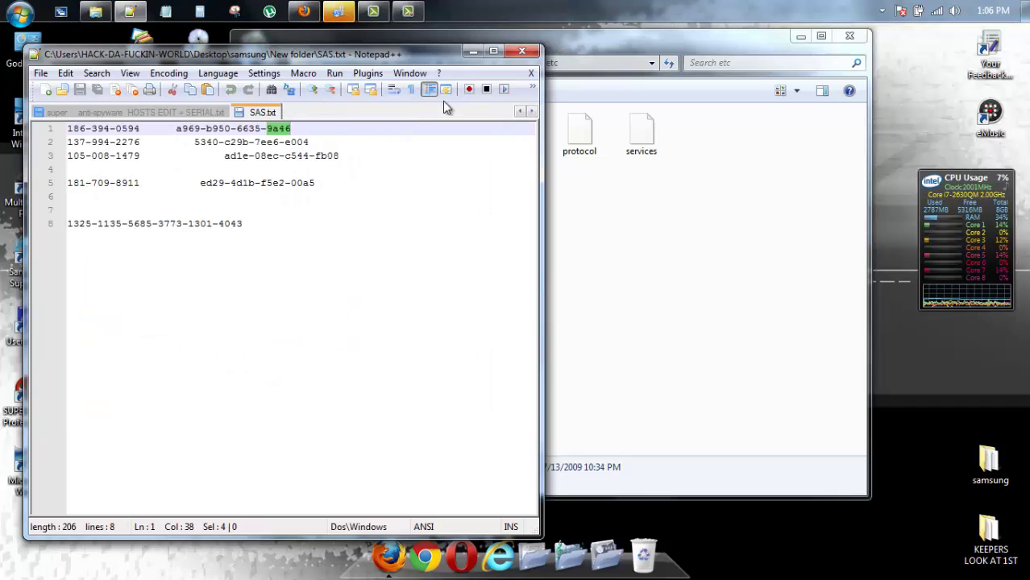
left_click(472, 54)
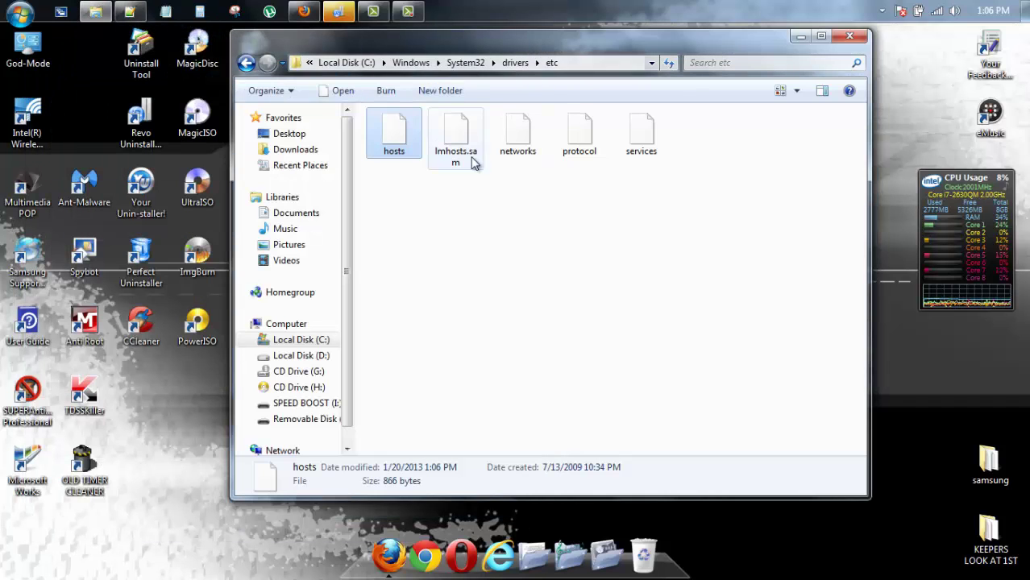
left_click(850, 37)
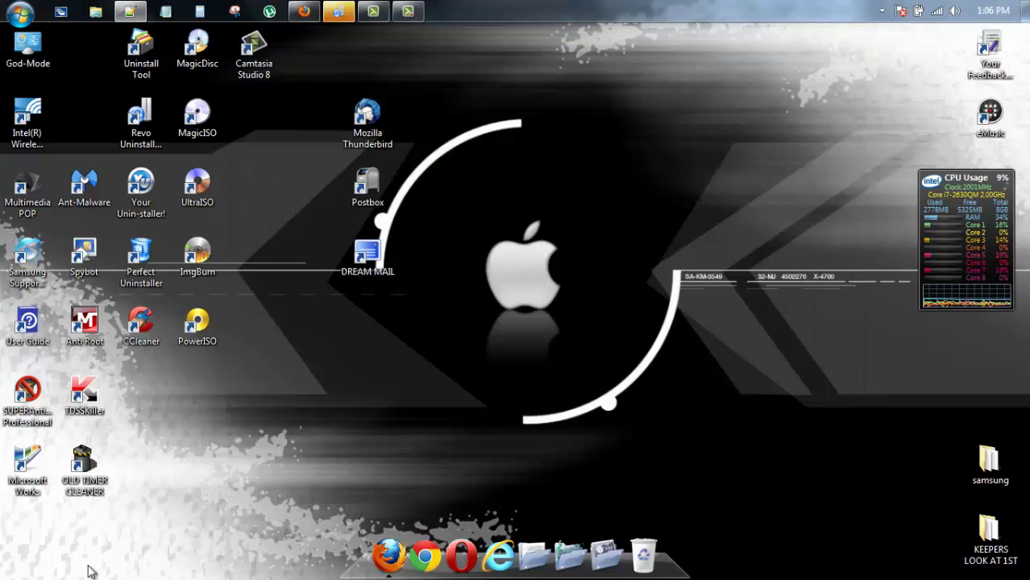
Open SUPERAntiSpyware from the tray and update definitions to database version 9899
left_click(27, 413)
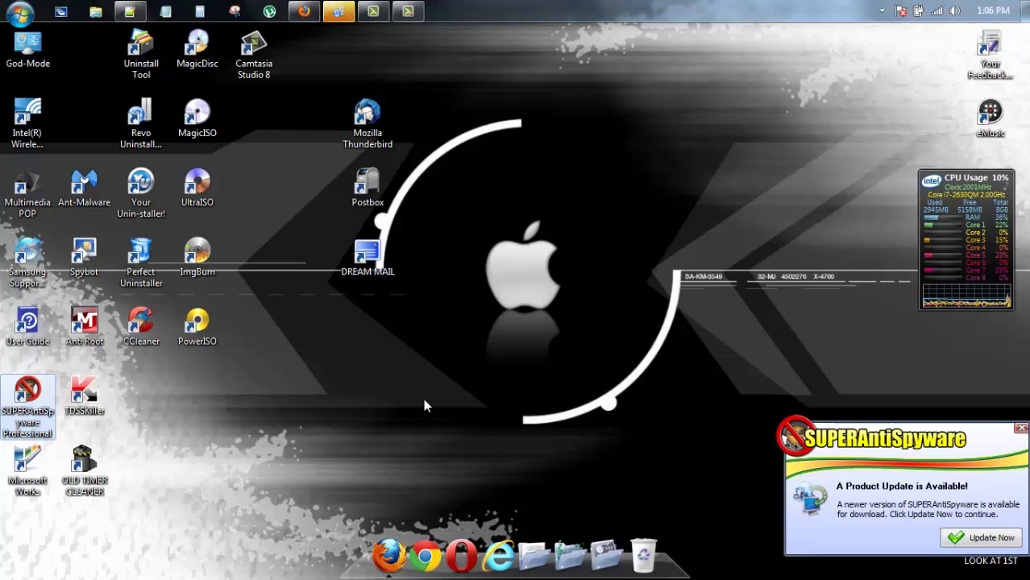
left_click(881, 11)
double_click(870, 101)
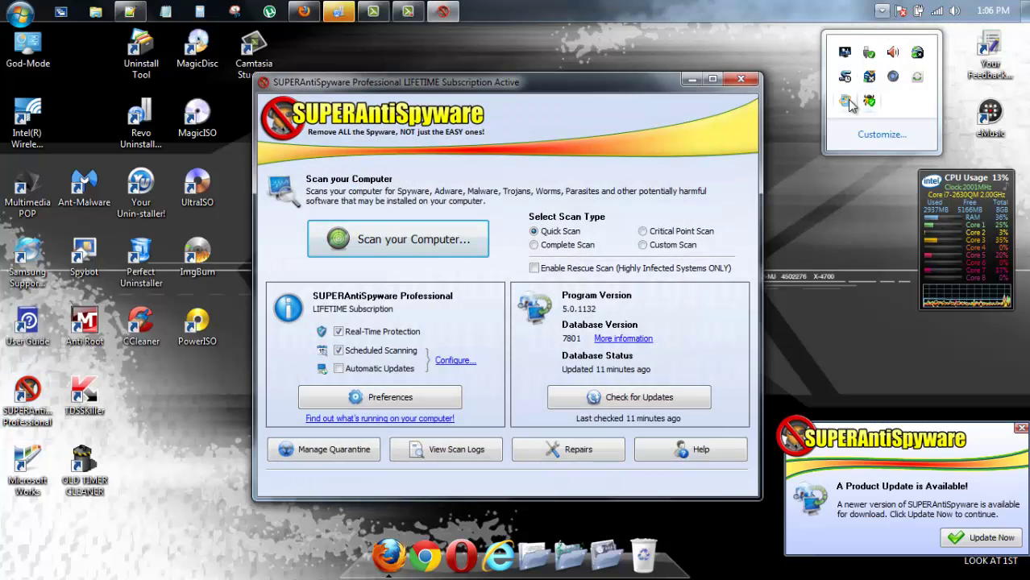
left_click(609, 398)
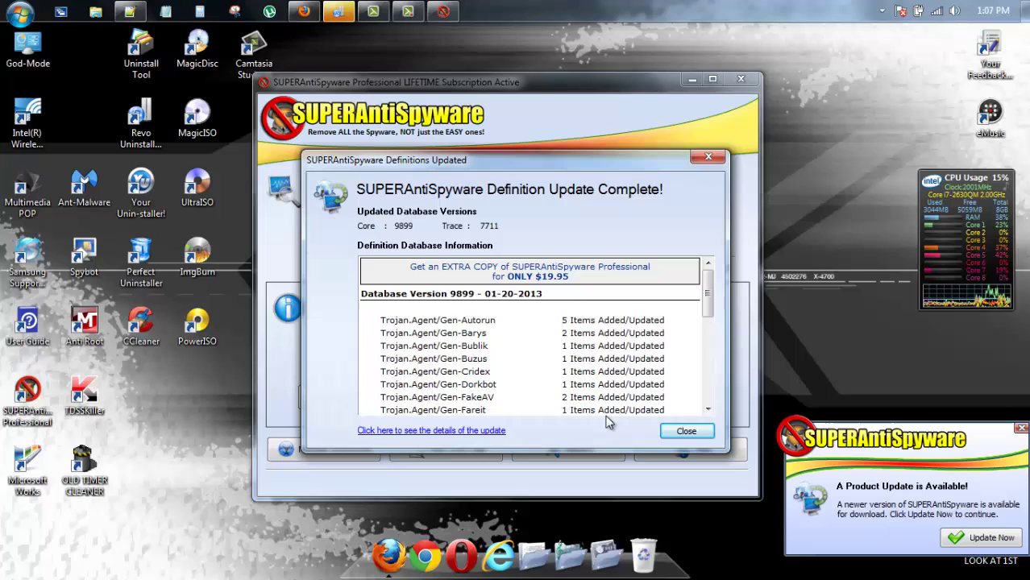
left_click(684, 434)
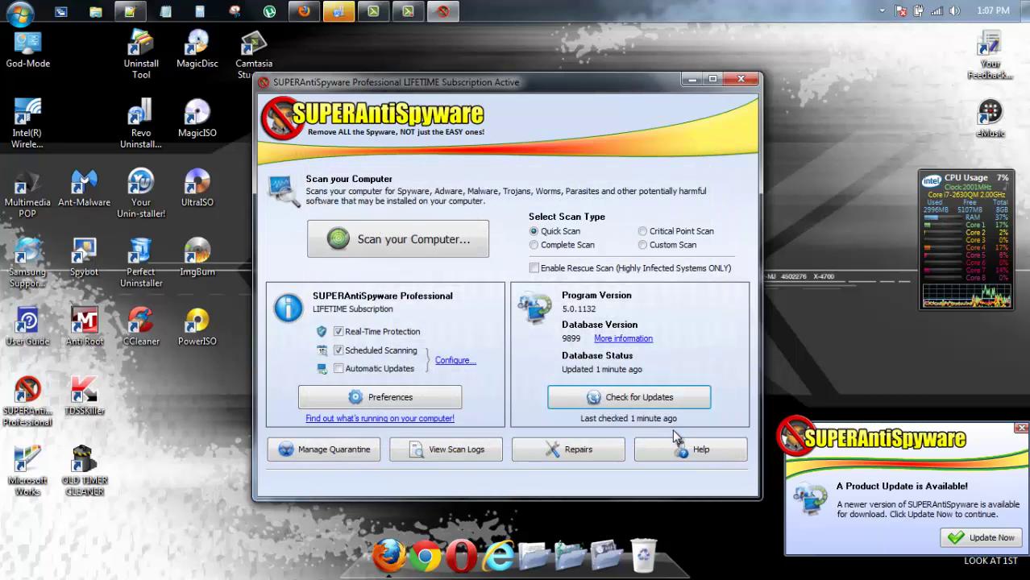
Run the Application Update Wizard through to Finish to install the new program version
left_click(958, 537)
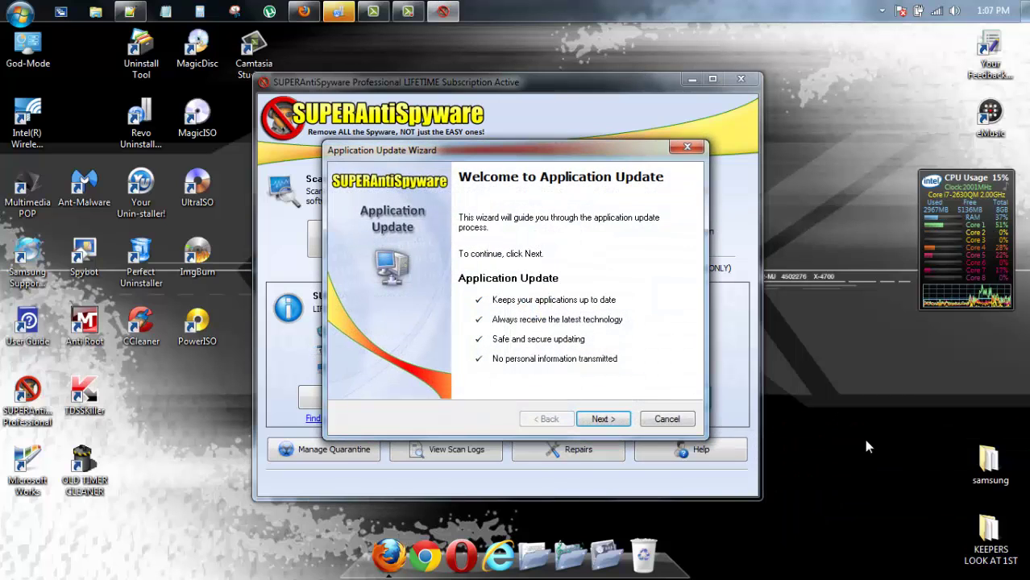
left_click(603, 419)
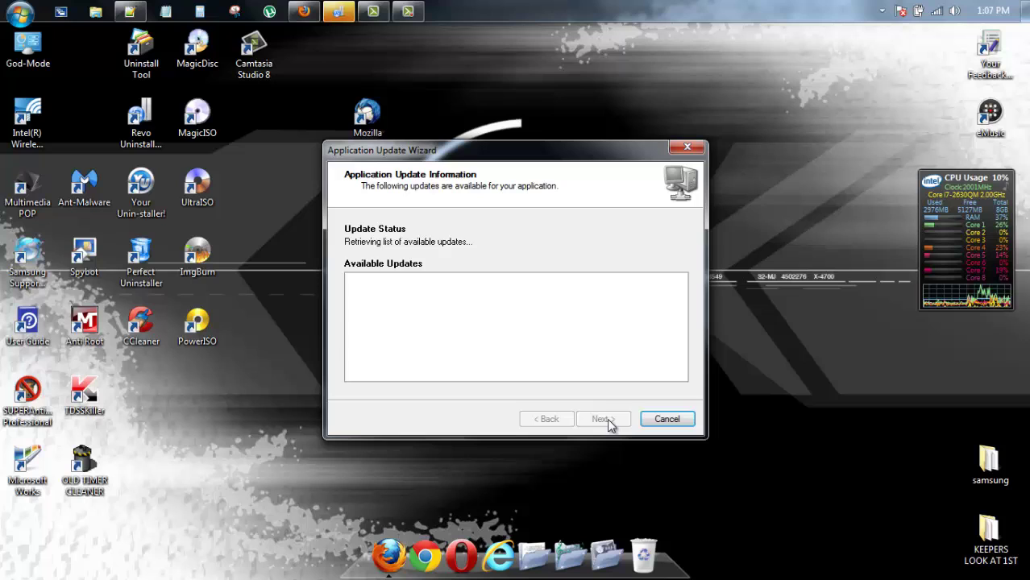
left_click(607, 419)
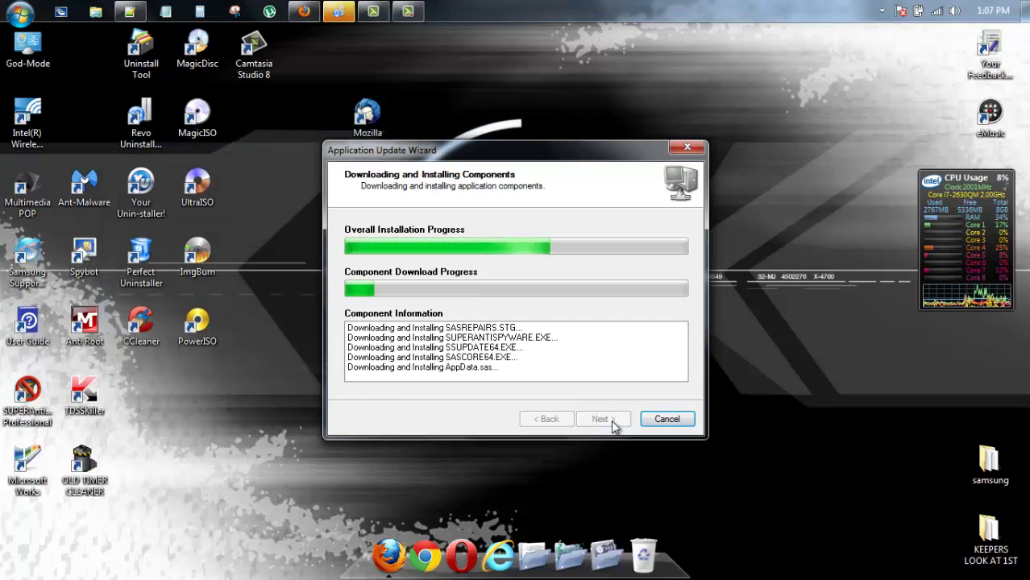
left_click(613, 425)
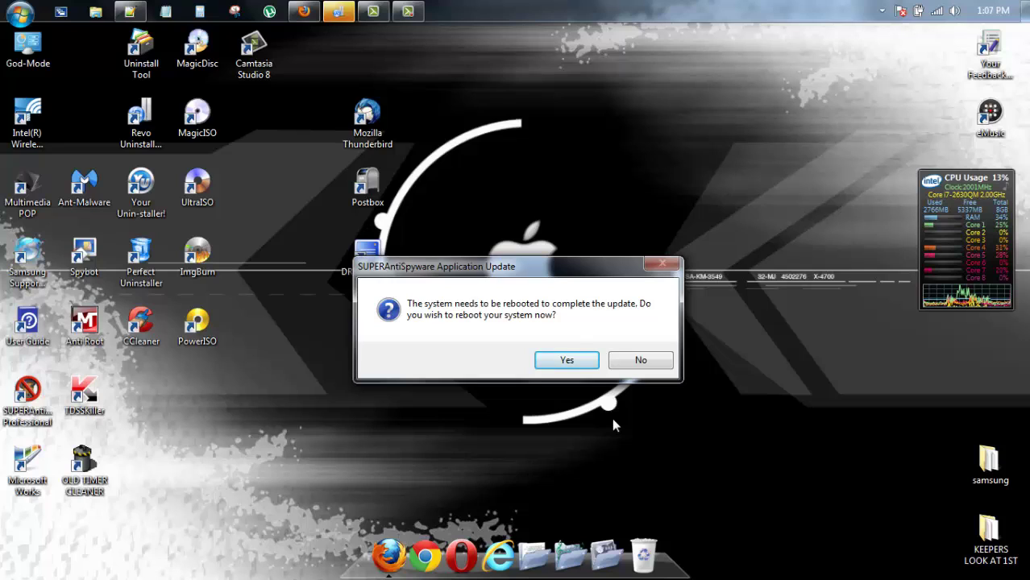
left_click(410, 12)
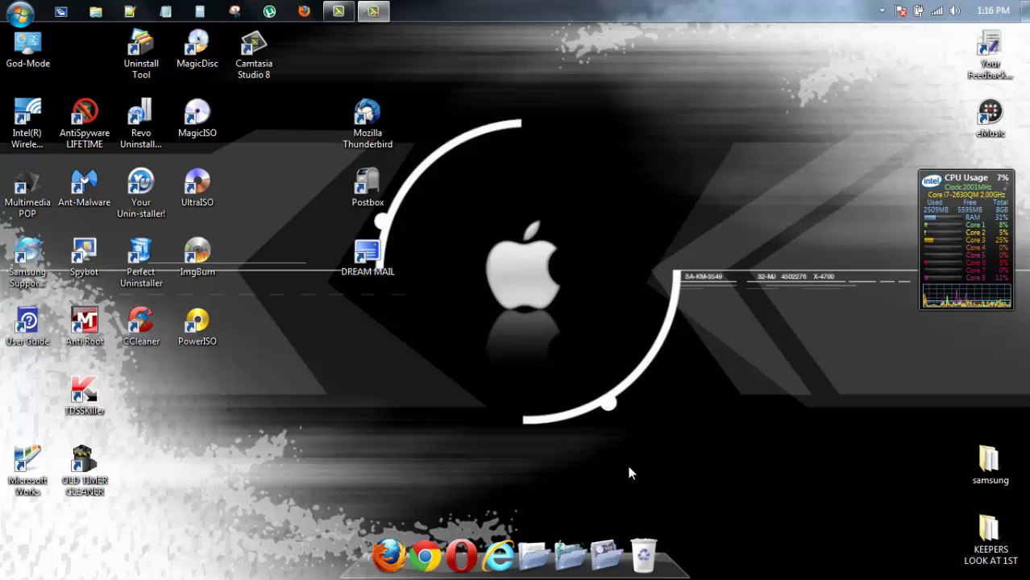
Open SUPERAntiSpyware 5.6.1014 from the tray and confirm its definitions are up to date
left_click(882, 11)
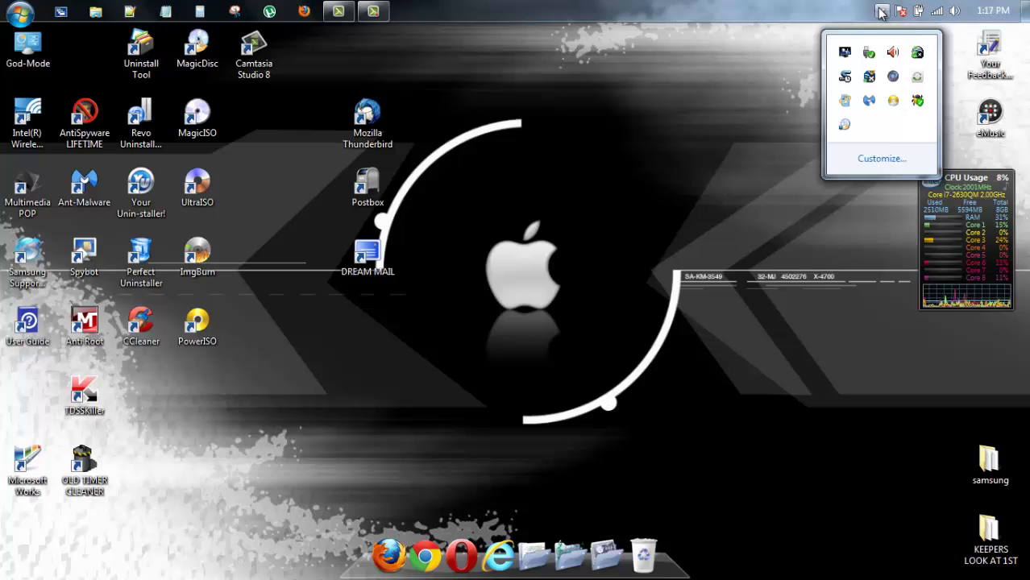
double_click(917, 101)
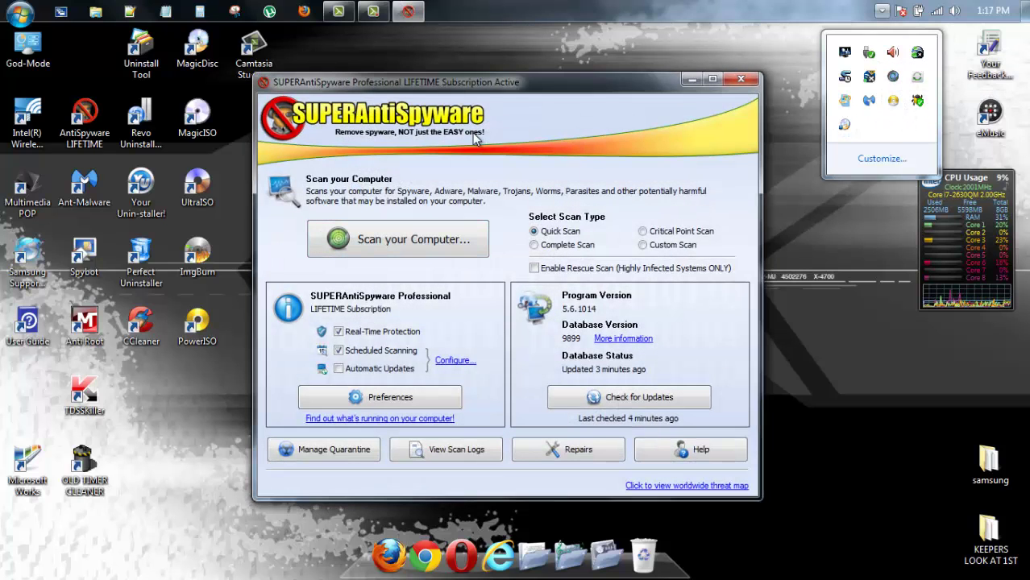
left_click(418, 99)
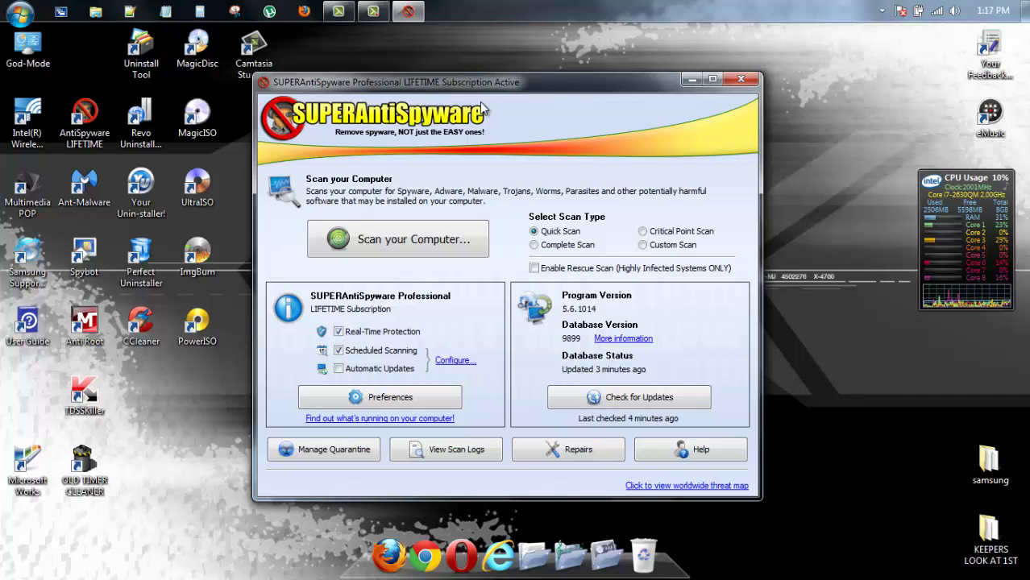
left_click(604, 402)
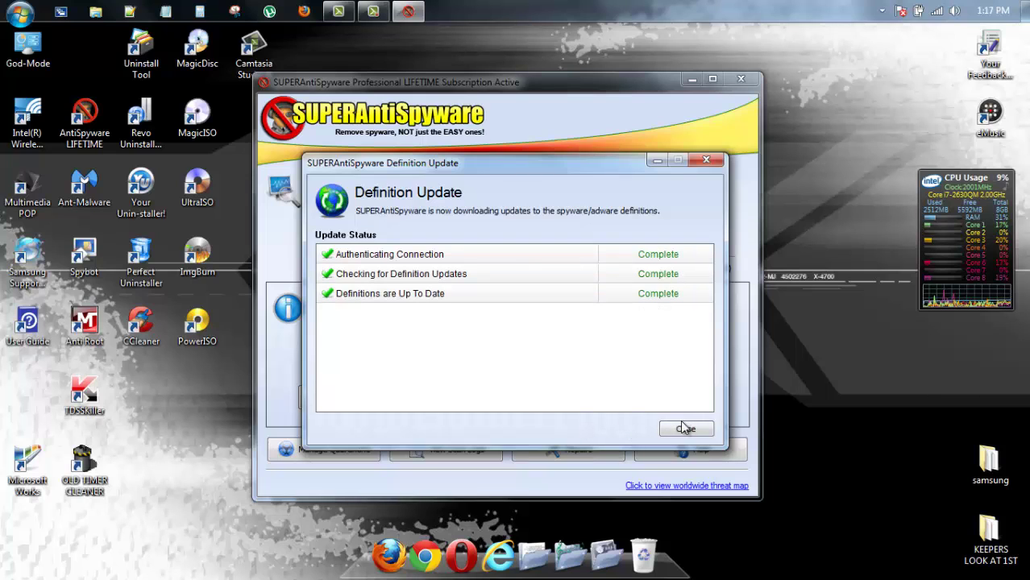
left_click(686, 428)
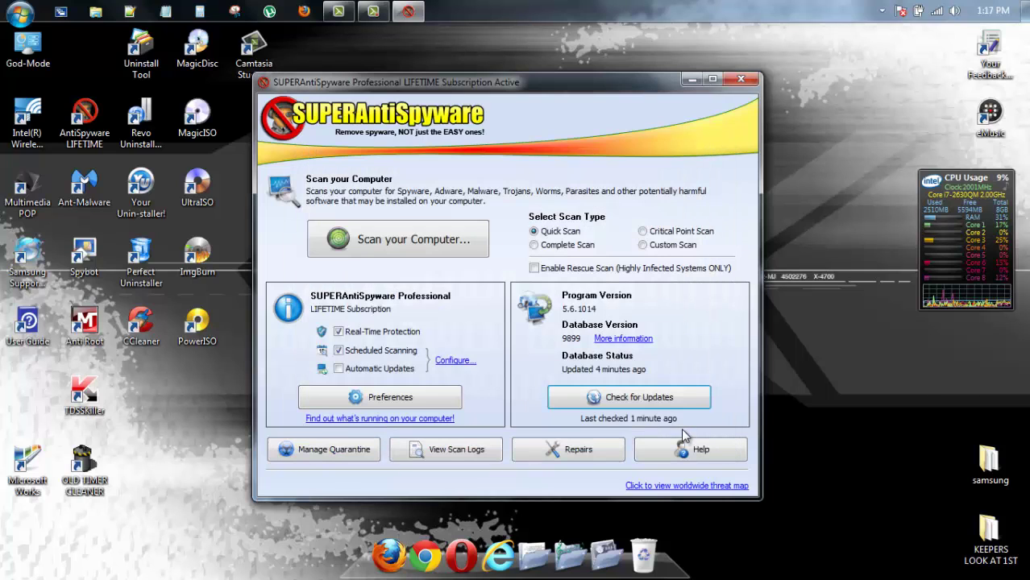
Turn Automatic Updates on and Scheduled Scanning off, then close the program
left_click(342, 370)
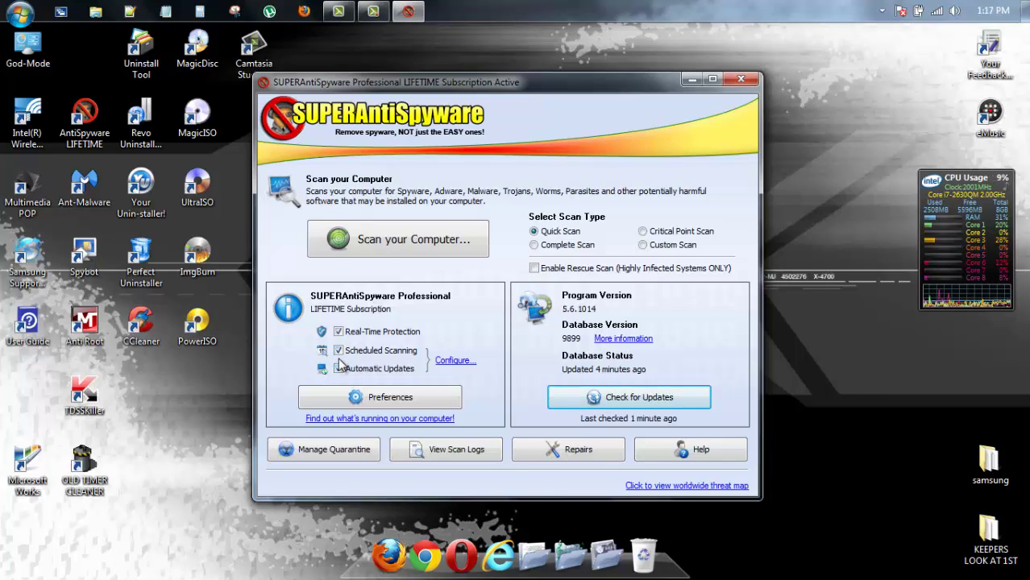
left_click(339, 351)
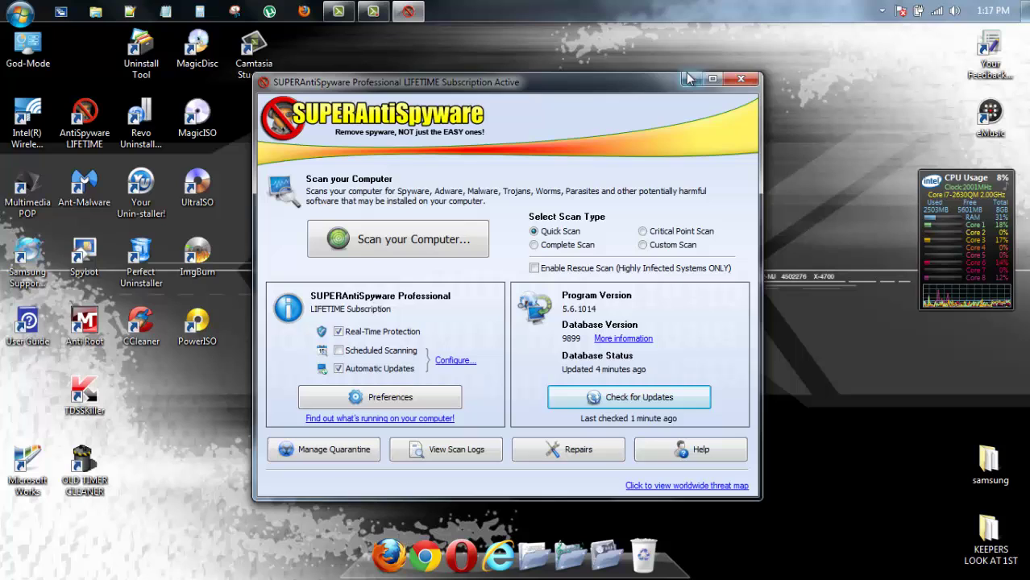
left_click(741, 79)
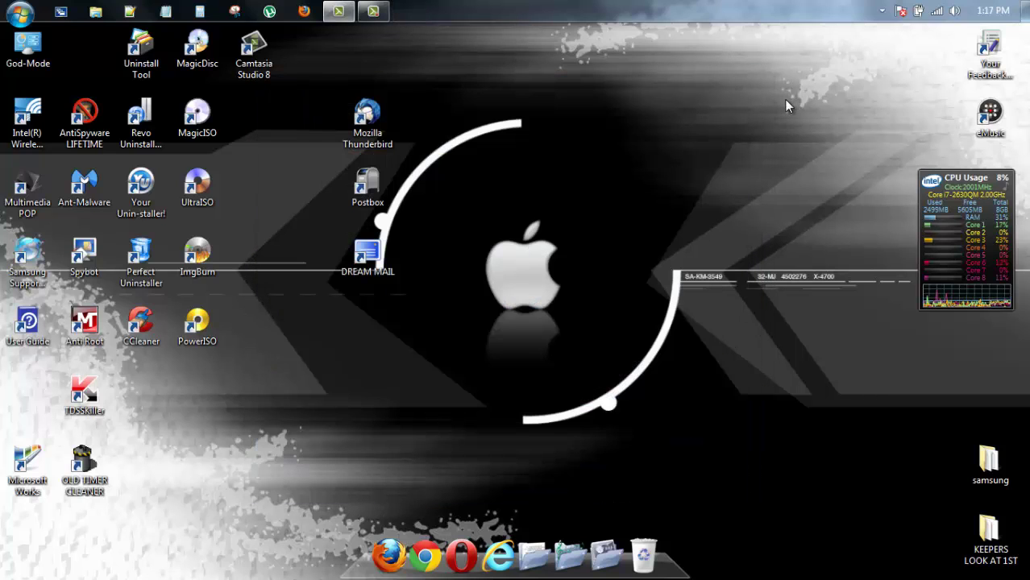
Restore the Camtasia Recorder panel from the taskbar
left_click(373, 11)
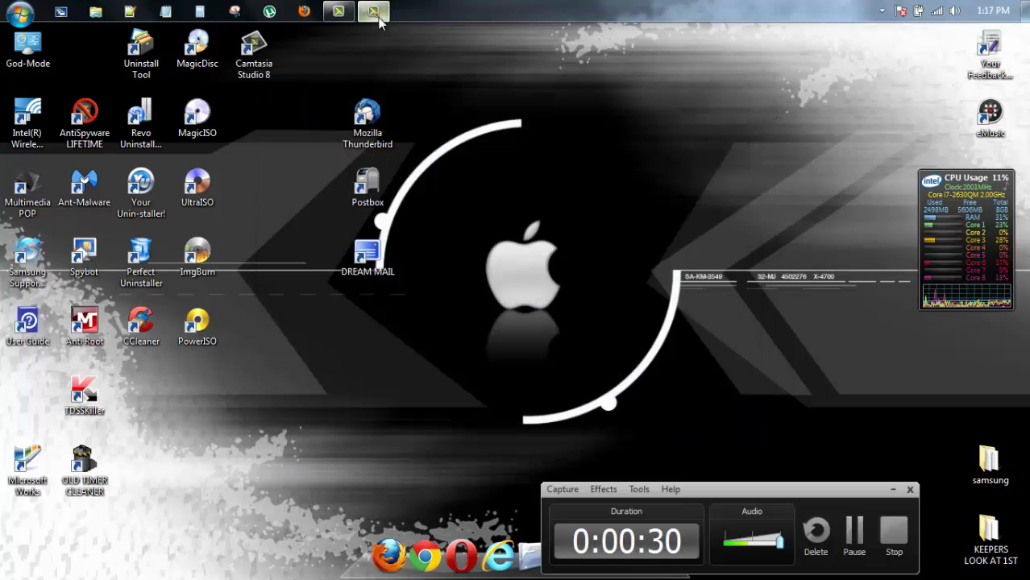